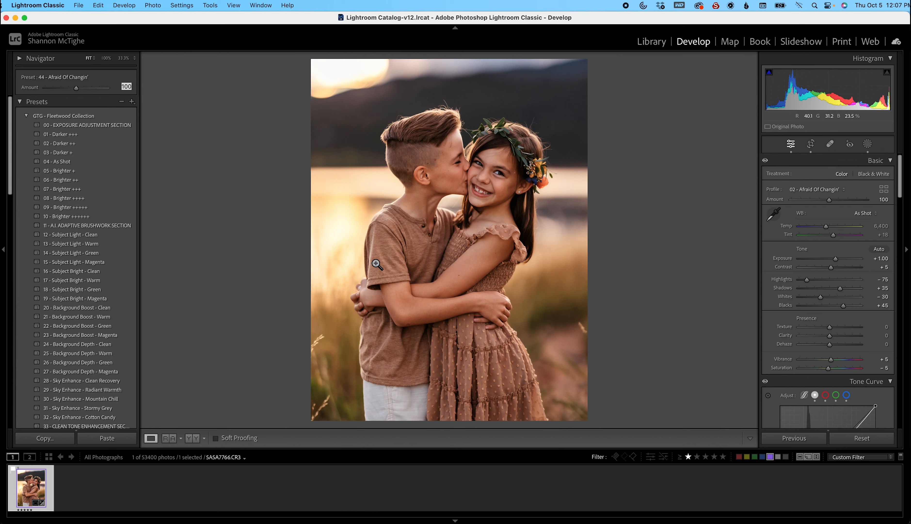
- Reveal the storage location of all other Lightroom presets from the Preferences
click(38, 6)
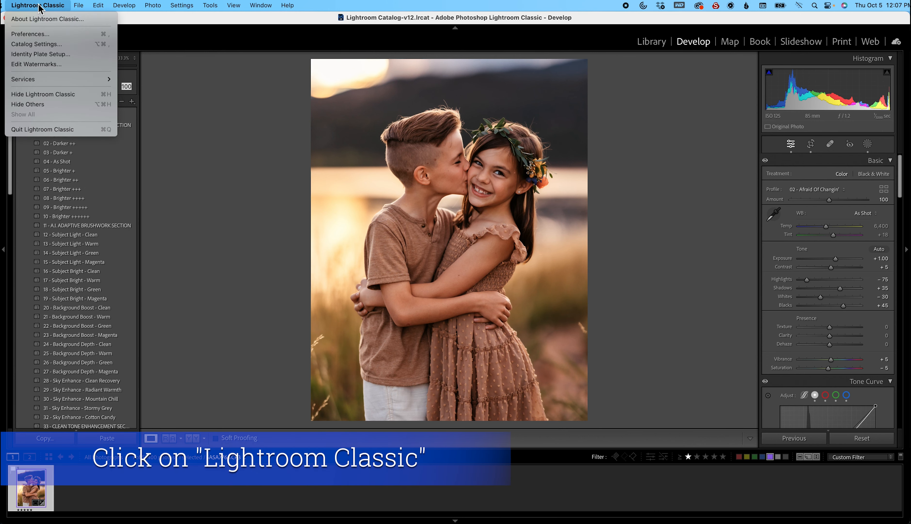
click(35, 34)
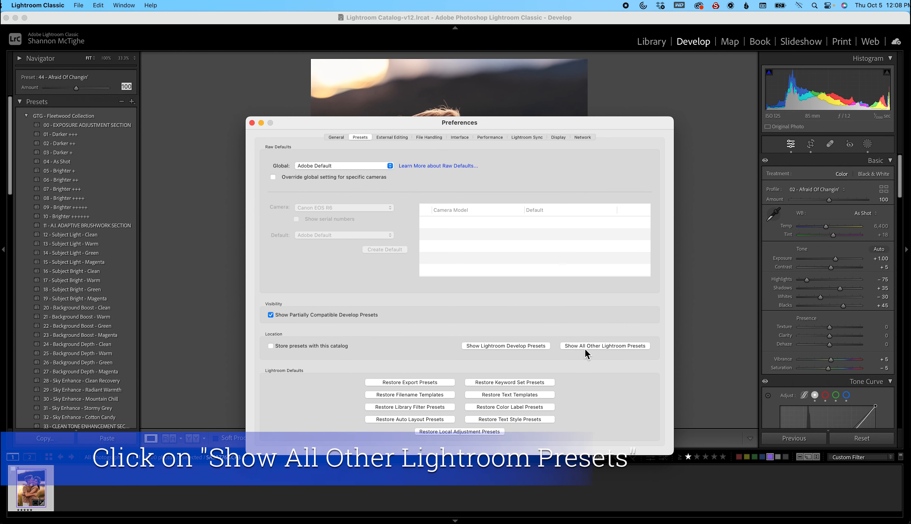
click(610, 346)
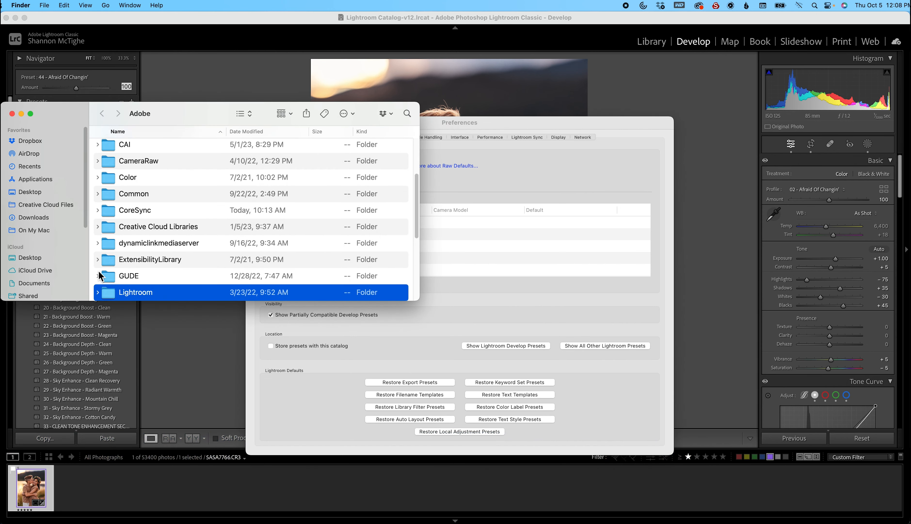
- Open the Local Adjustment Presets folder inside the Lightroom folder to check the .lrtemplate files, and close the folder and Preferences windows
scroll(126, 177, down, 5)
scroll(126, 161, up, 1)
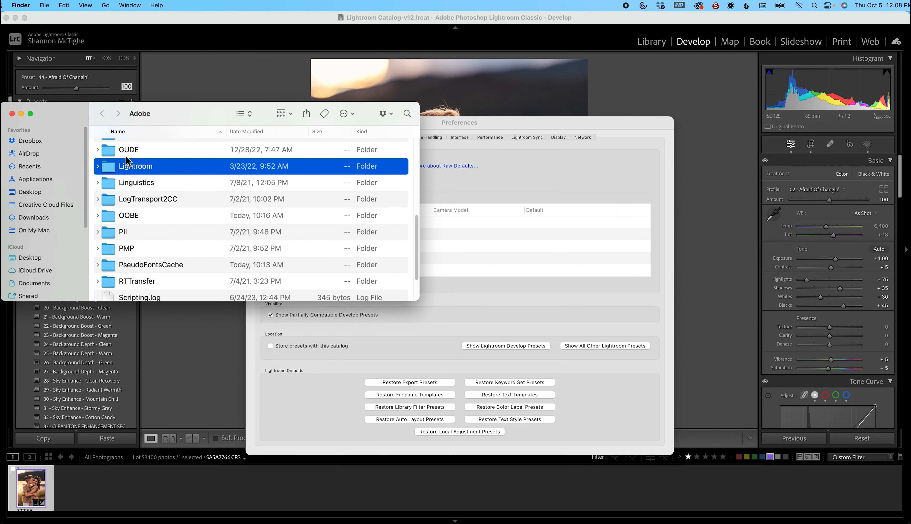
scroll(126, 159, up, 1)
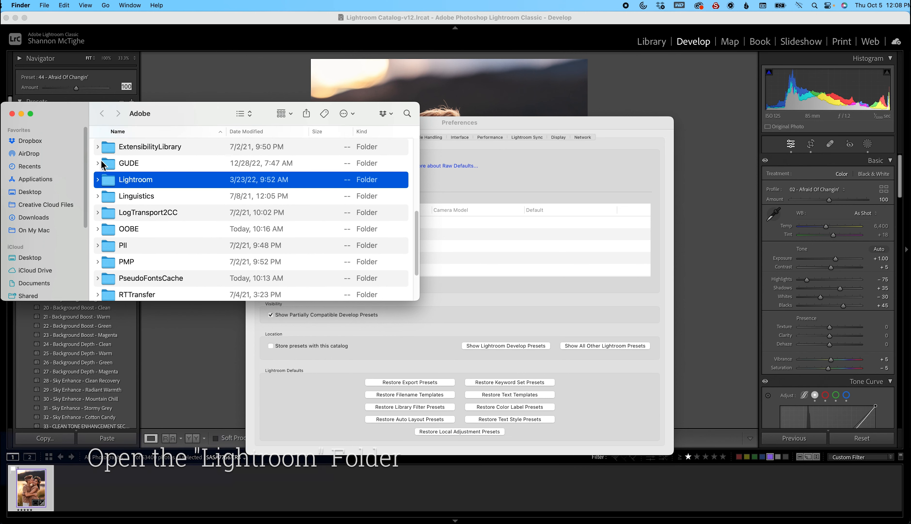
double_click(135, 181)
scroll(136, 201, down, 2)
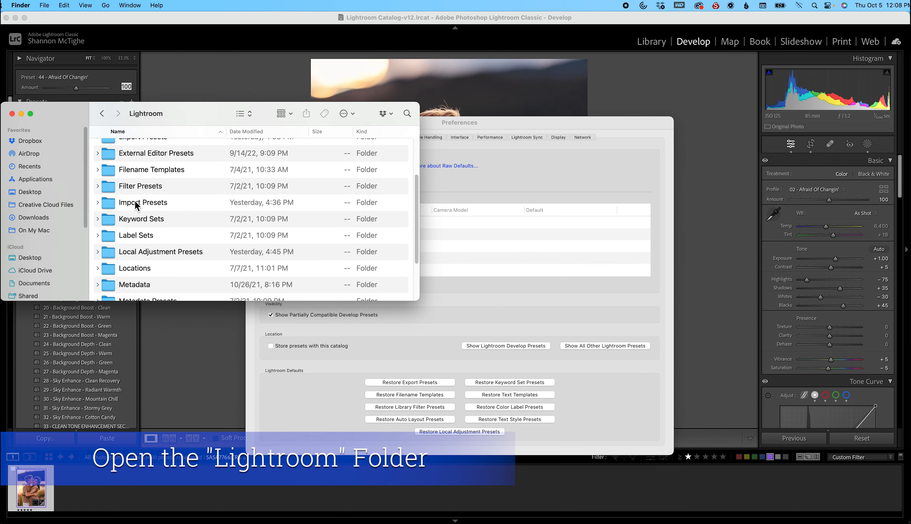
double_click(197, 254)
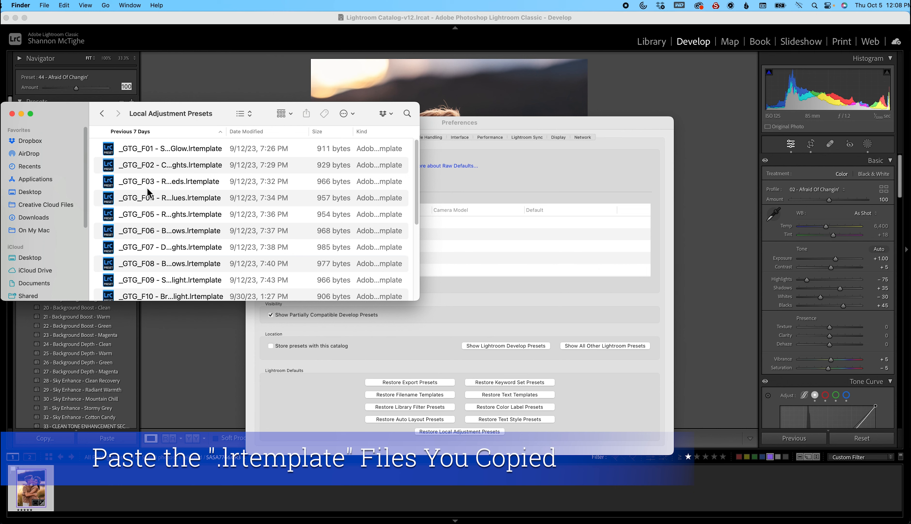
click(12, 113)
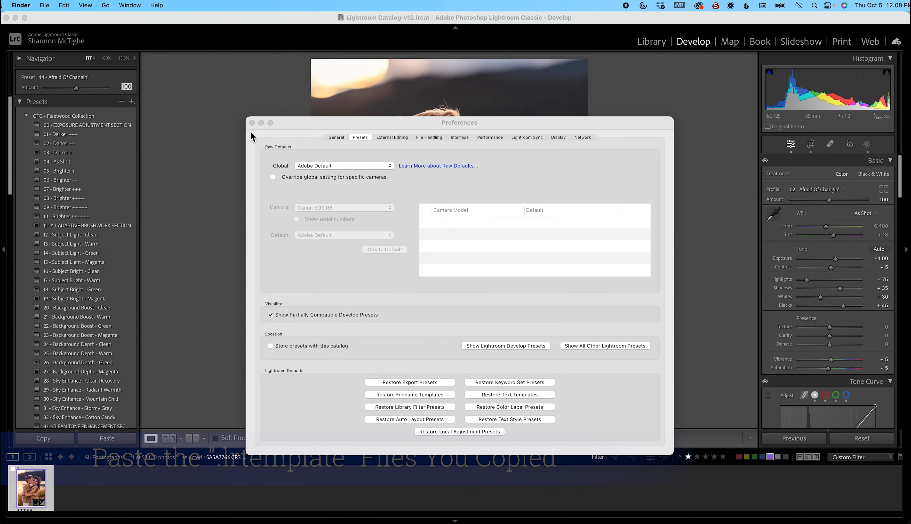
click(252, 122)
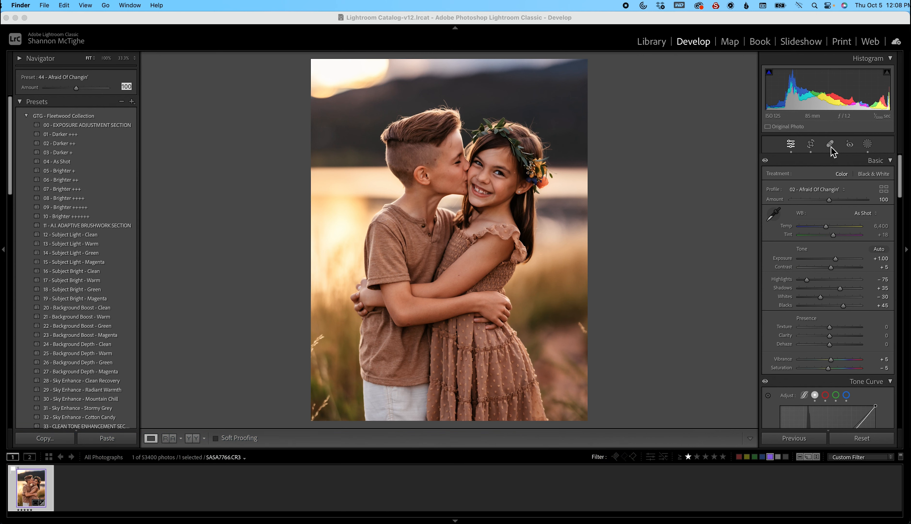
- Open Masking, expand the Masks list and view the available _GTG_F local adjustment presets
click(867, 143)
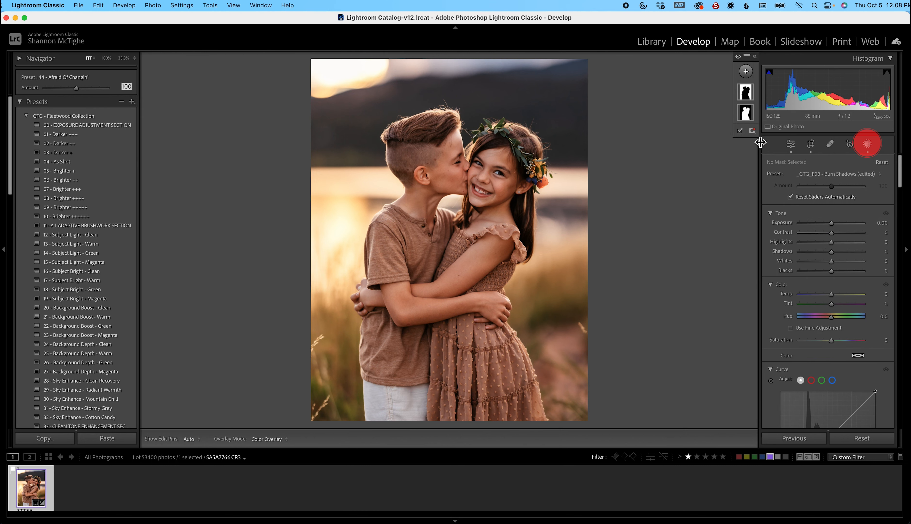
click(754, 56)
click(852, 174)
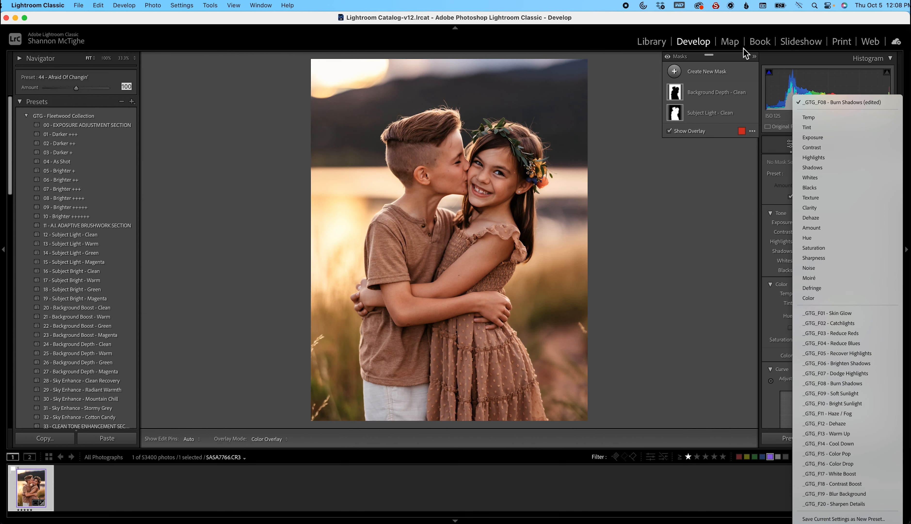
click(747, 61)
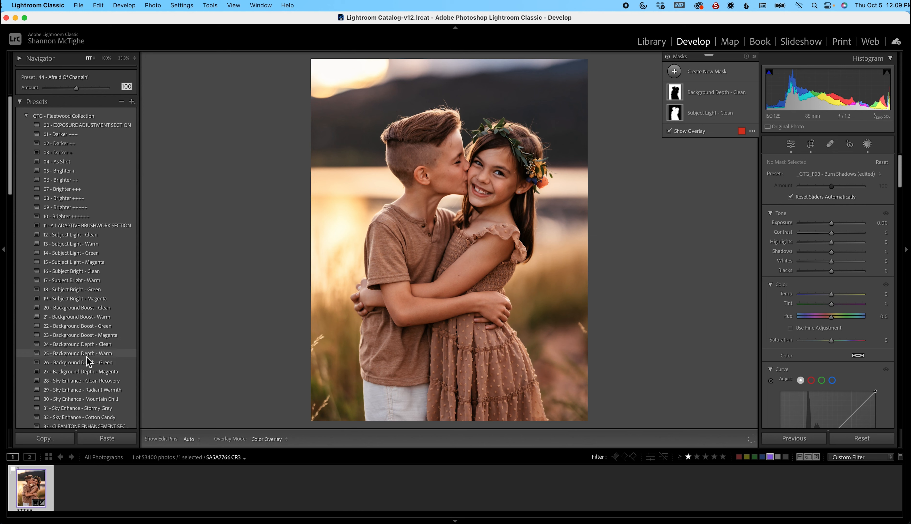
- Compare the photo with and without all masks, and with and without the Subject Light - Clean mask
scroll(78, 360, down, 3)
scroll(80, 321, down, 10)
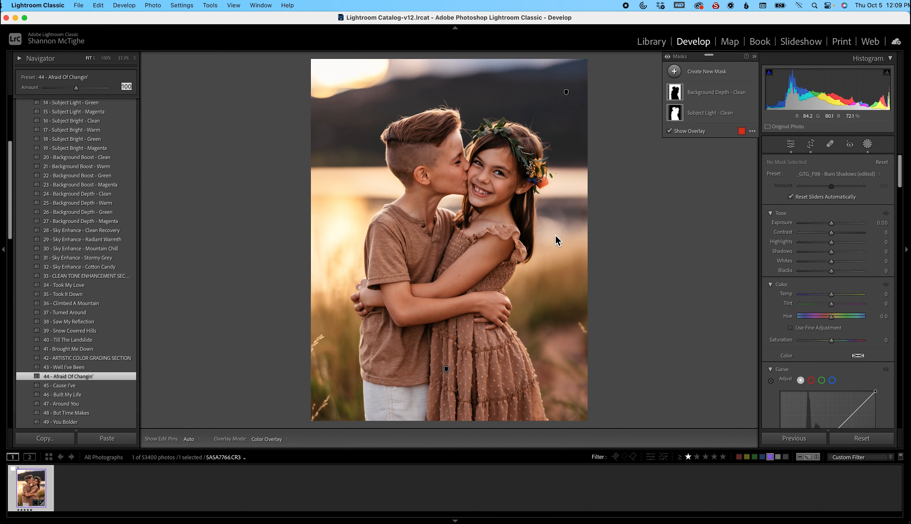
mouse_move(708, 92)
click(868, 144)
click(668, 56)
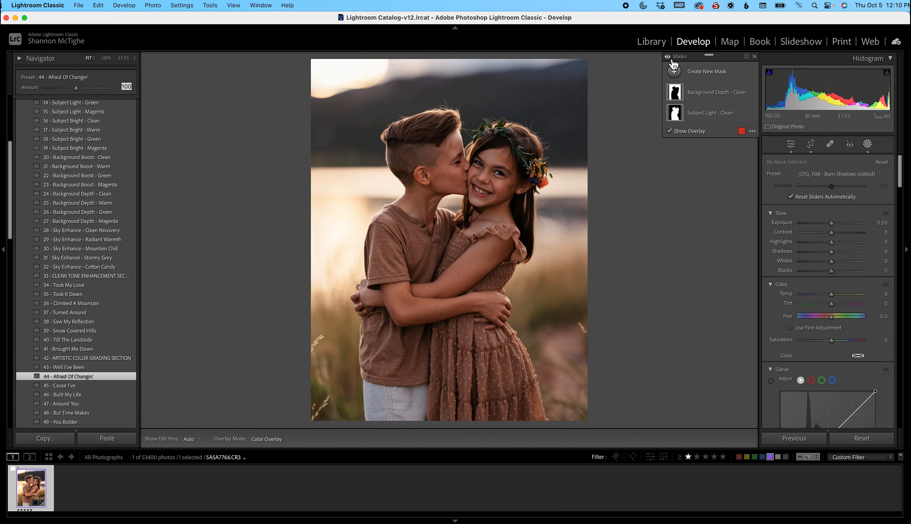
click(669, 57)
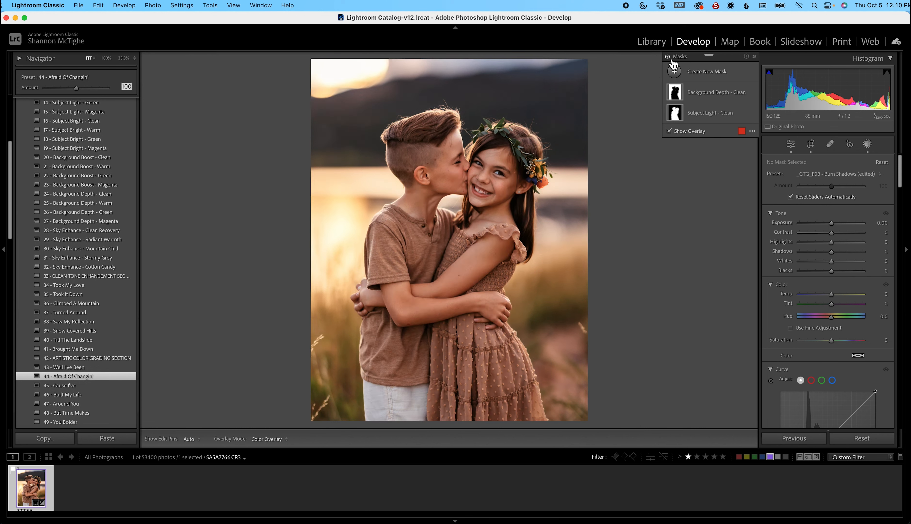
click(668, 57)
click(668, 57)
click(751, 112)
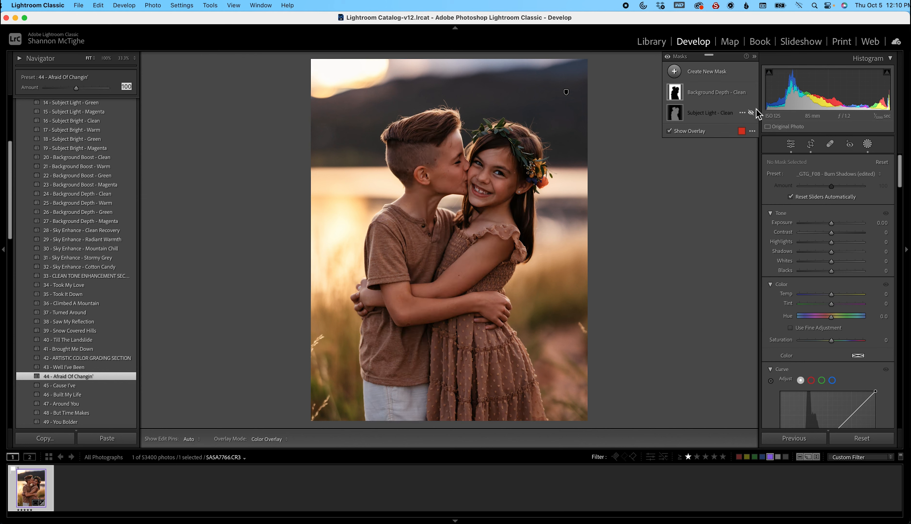
click(751, 113)
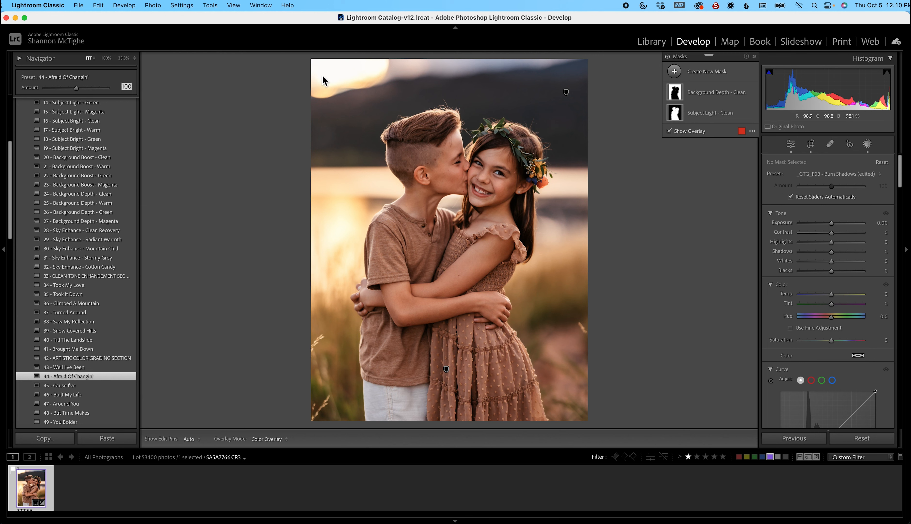
- Add a large radial gradient mask centred on the bright sky in the photo's upper-left corner and set its feather to 100
click(716, 76)
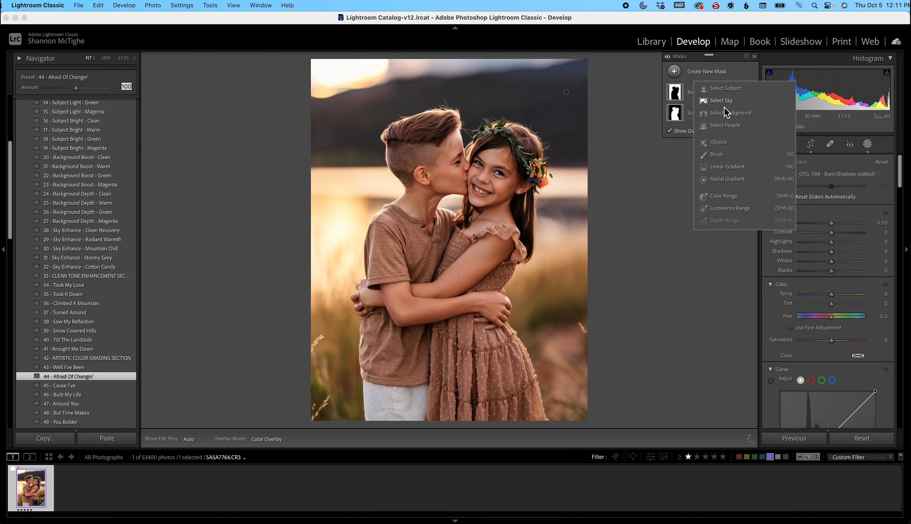
click(729, 179)
drag(347, 76, 488, 243)
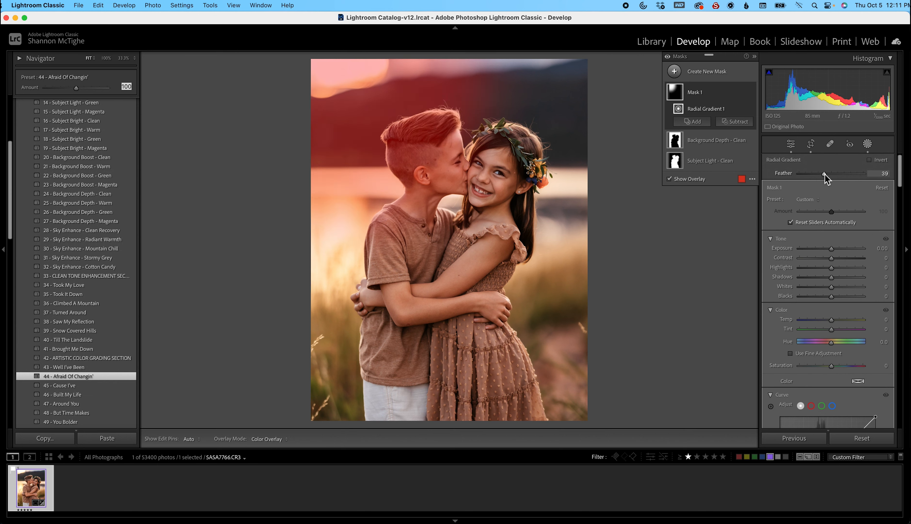
drag(826, 174, 785, 180)
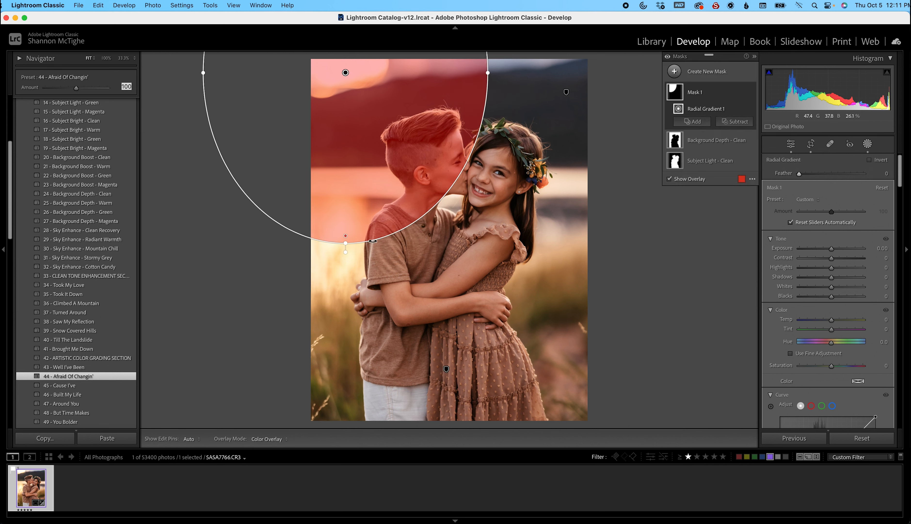
drag(804, 174, 885, 174)
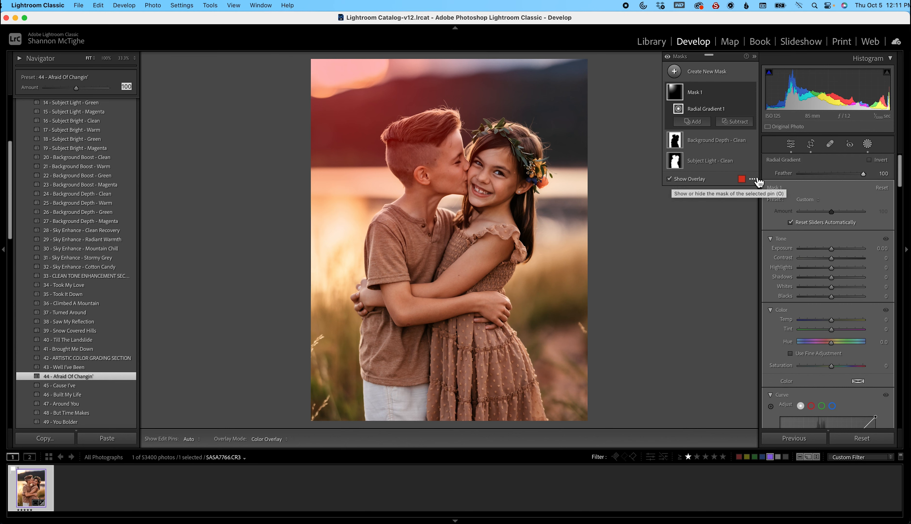
click(743, 183)
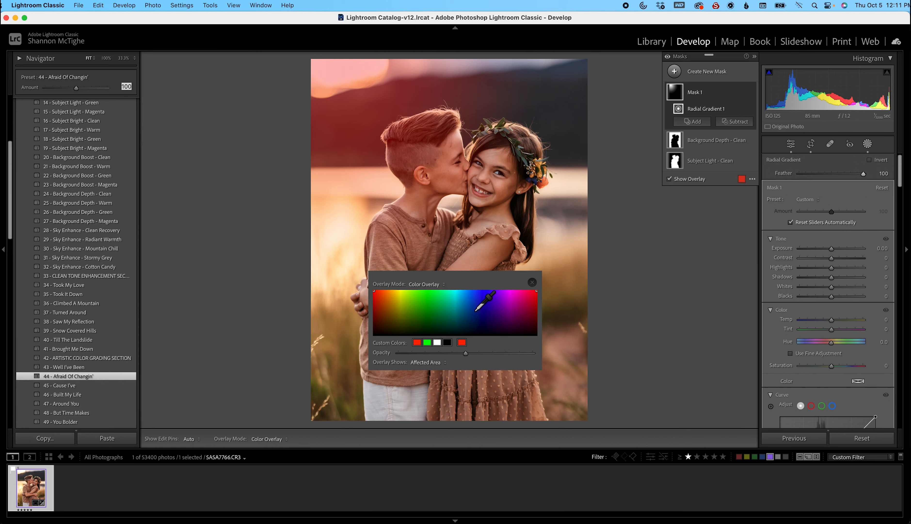
click(533, 282)
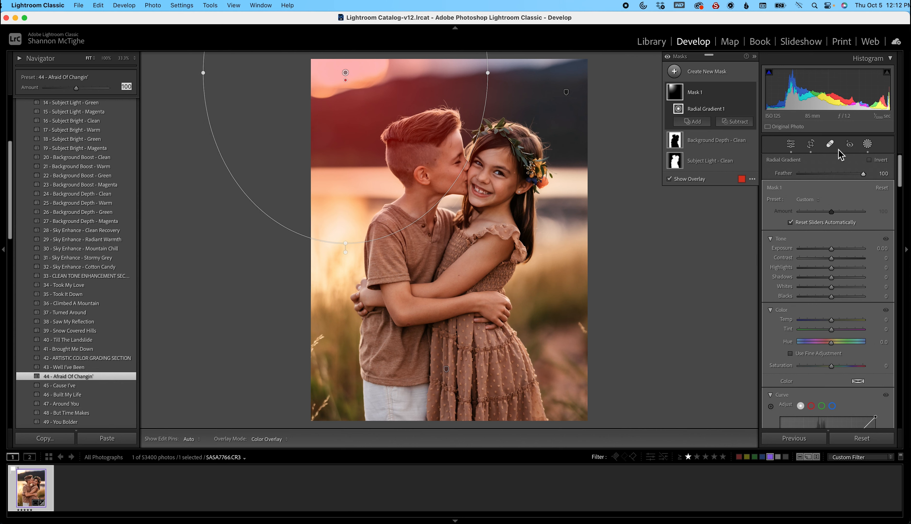
- Apply the _GTG_F09 - Soft Sunlight preset to the radial gradient mask and set its amount to 52
click(807, 200)
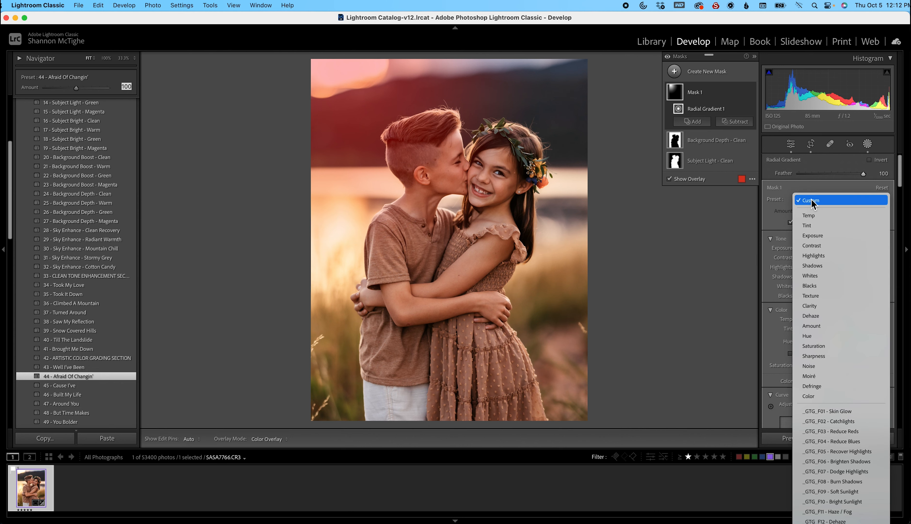
scroll(813, 307, down, 5)
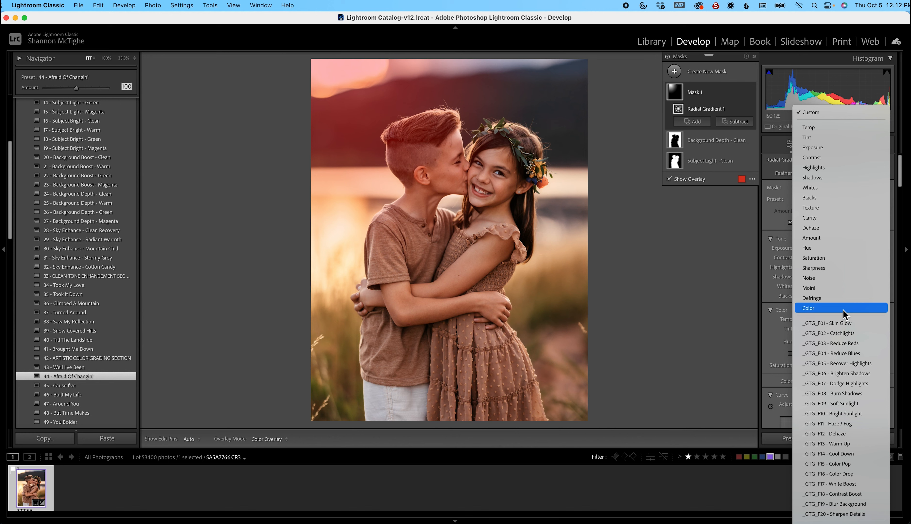
click(847, 404)
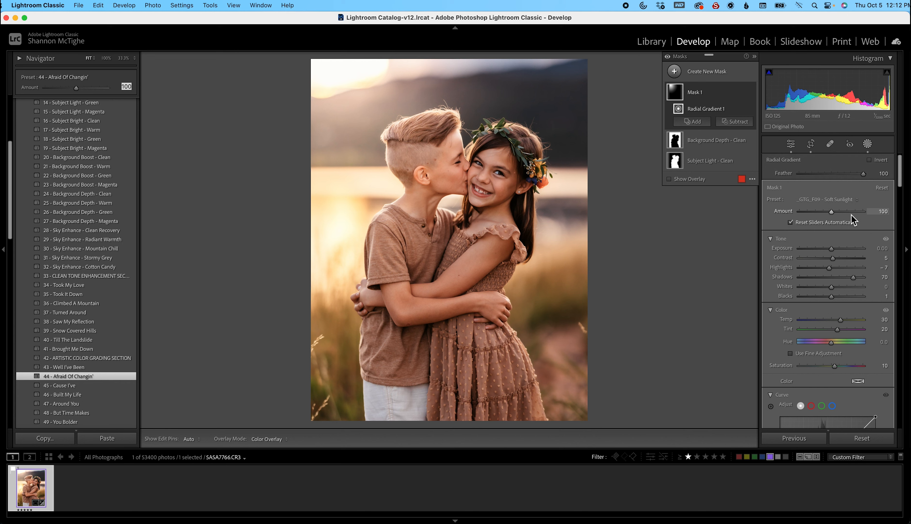
drag(832, 213, 813, 212)
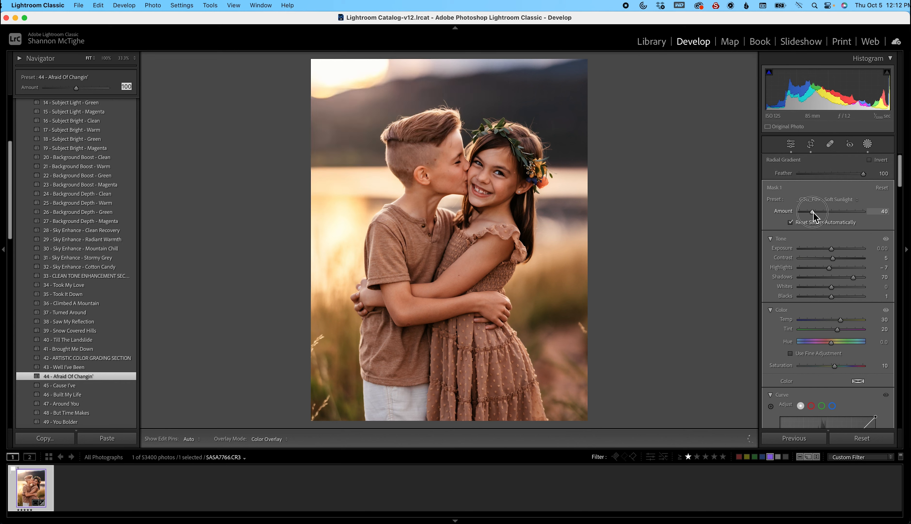
click(813, 212)
drag(815, 213, 816, 213)
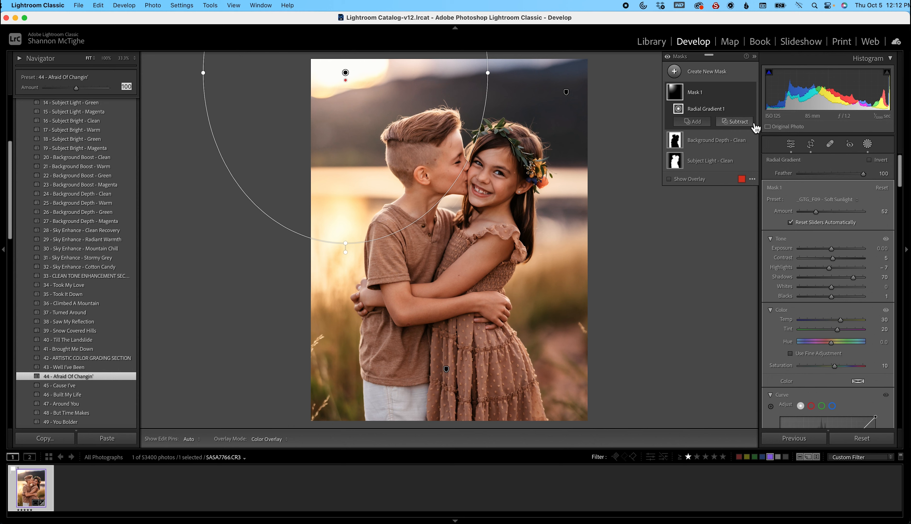
- Subtract the subject from the sunlight mask and compare the photo with the mask hidden and shown
click(736, 123)
click(741, 142)
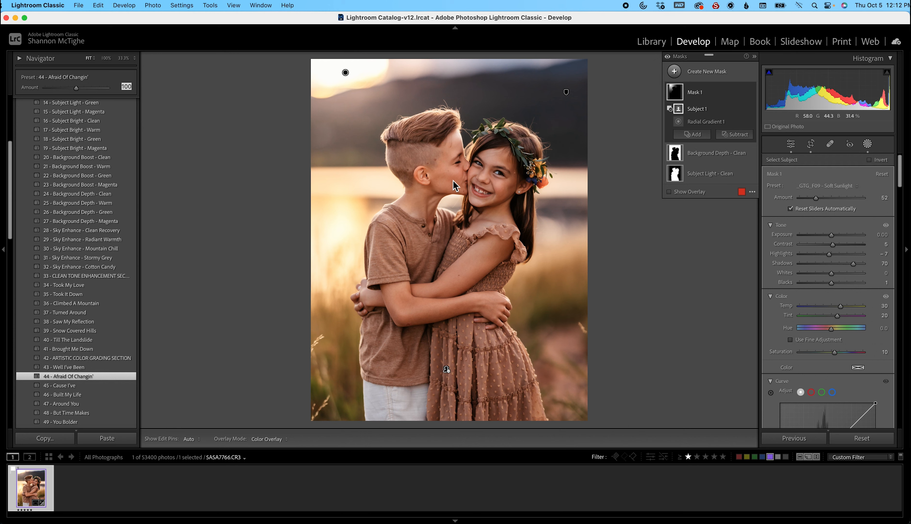
mouse_move(753, 103)
click(751, 92)
click(752, 92)
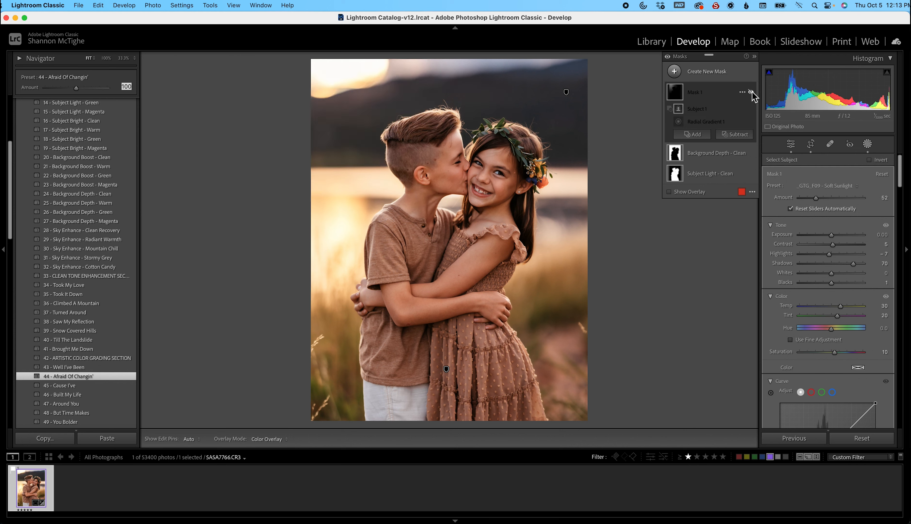
click(752, 92)
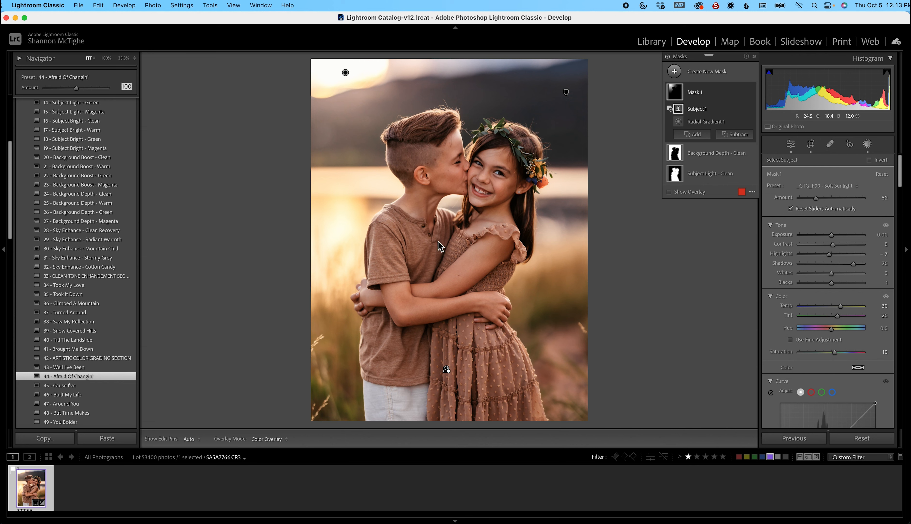
- Create a people mask covering only the clothes of all people in the photo
click(707, 72)
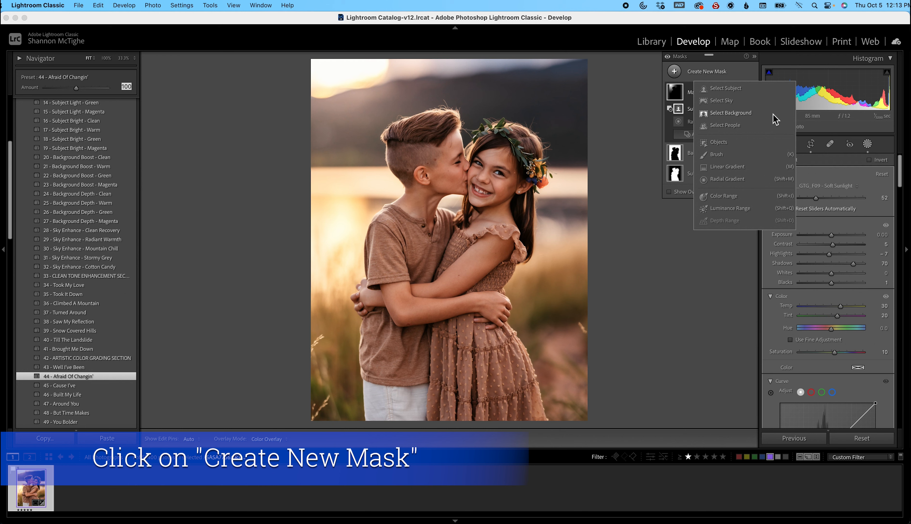
click(724, 125)
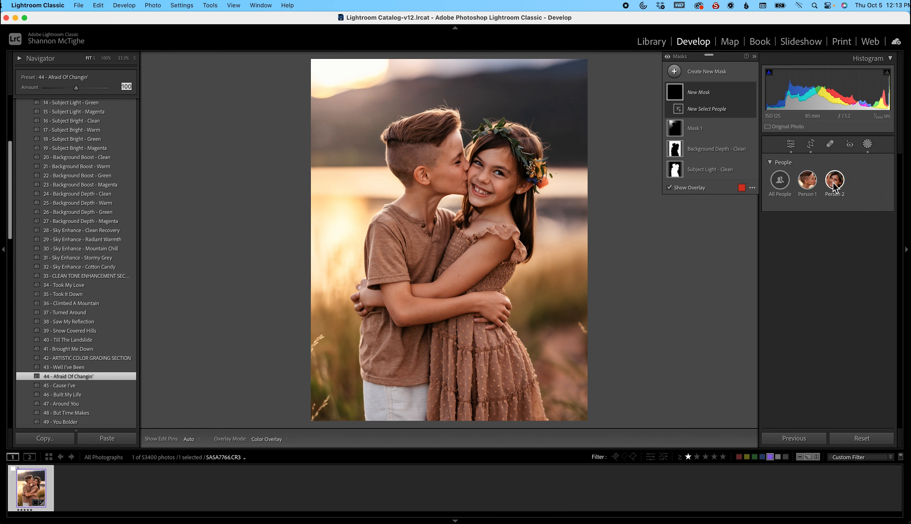
click(780, 184)
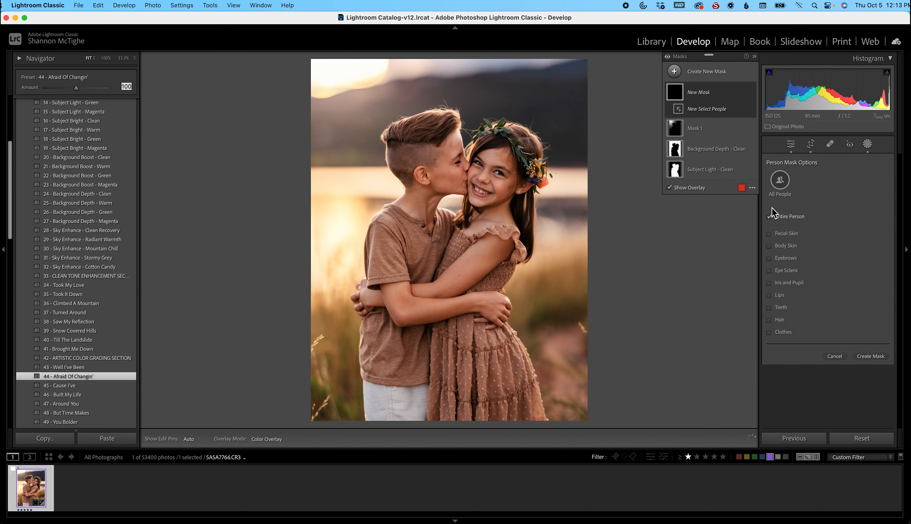
click(768, 332)
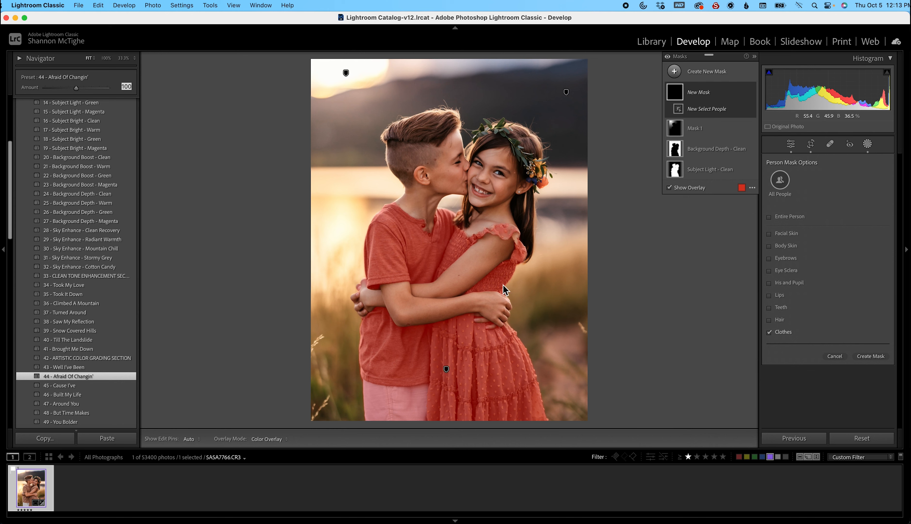
click(875, 356)
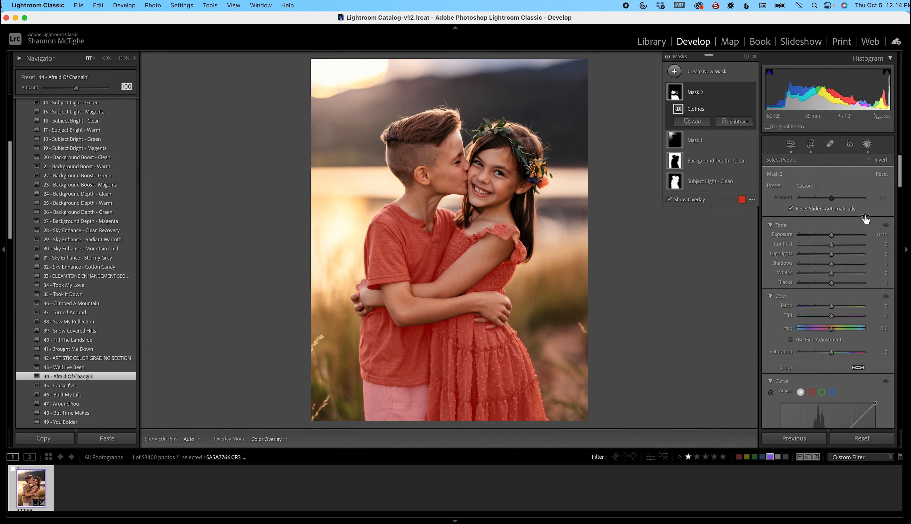
- Apply the _GTG_F18 - Contrast Boost preset to the clothes mask, compare it hidden and shown, and set its amount to 70
click(815, 186)
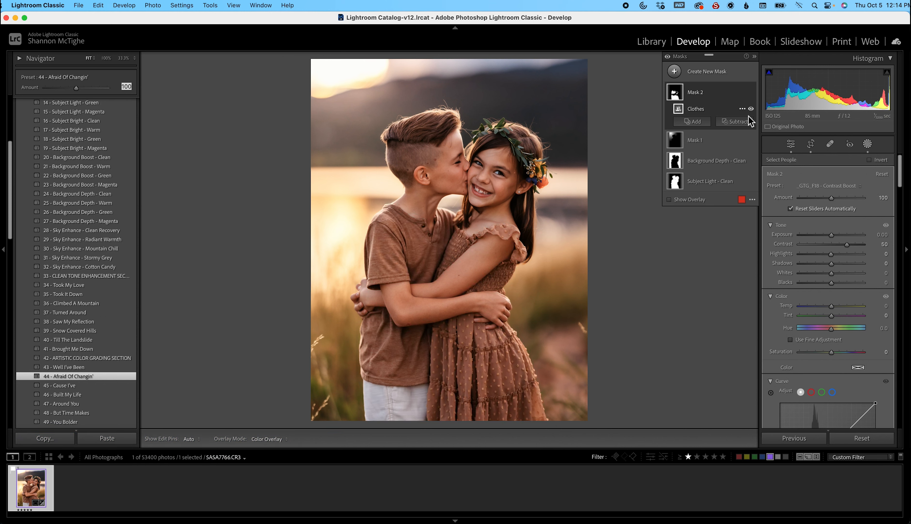
click(751, 93)
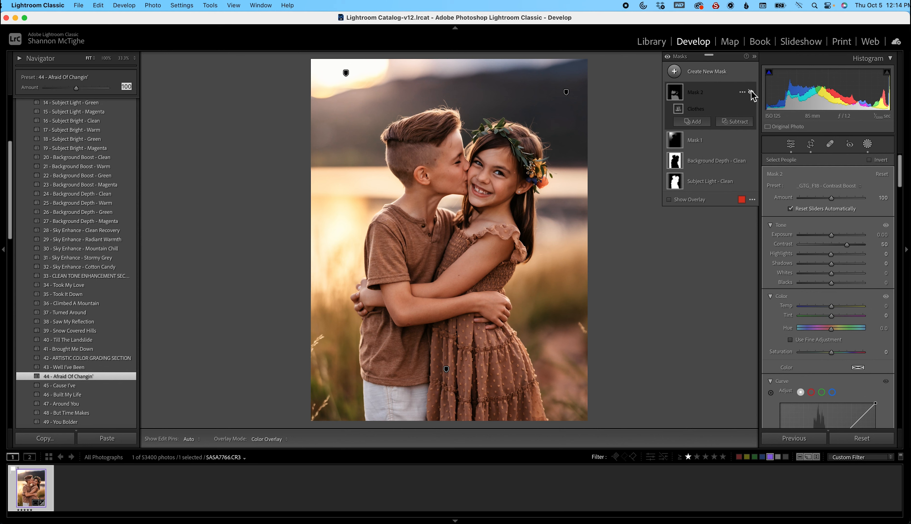
click(751, 93)
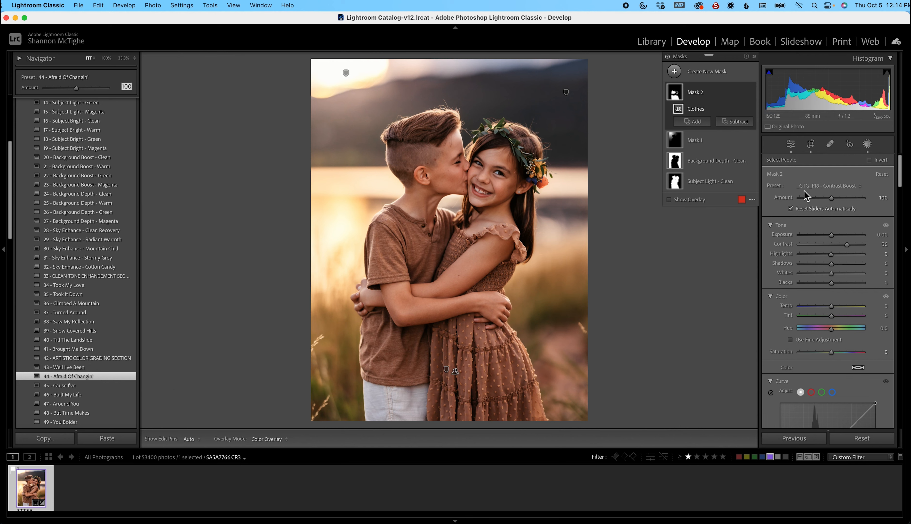
drag(832, 197, 822, 198)
- Create a people mask covering only the iris and pupil of all people
key(super+equal)
key(super+equal)
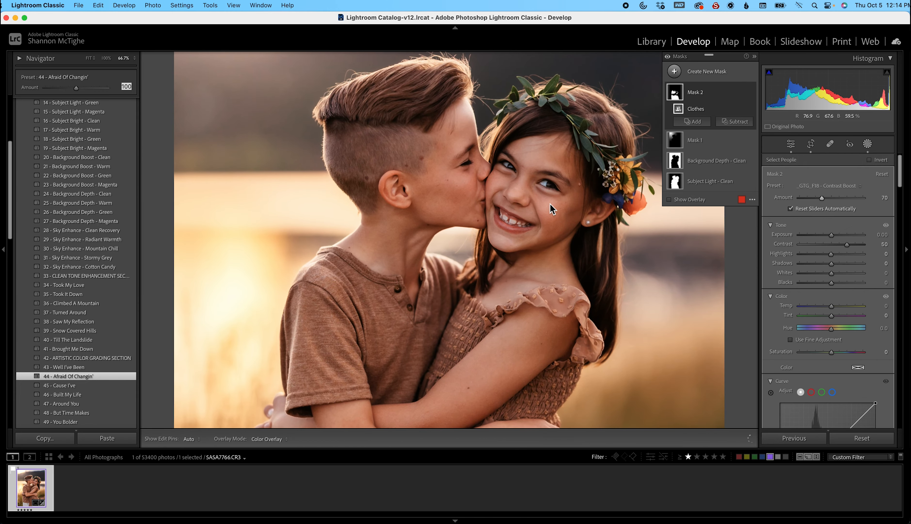
click(718, 72)
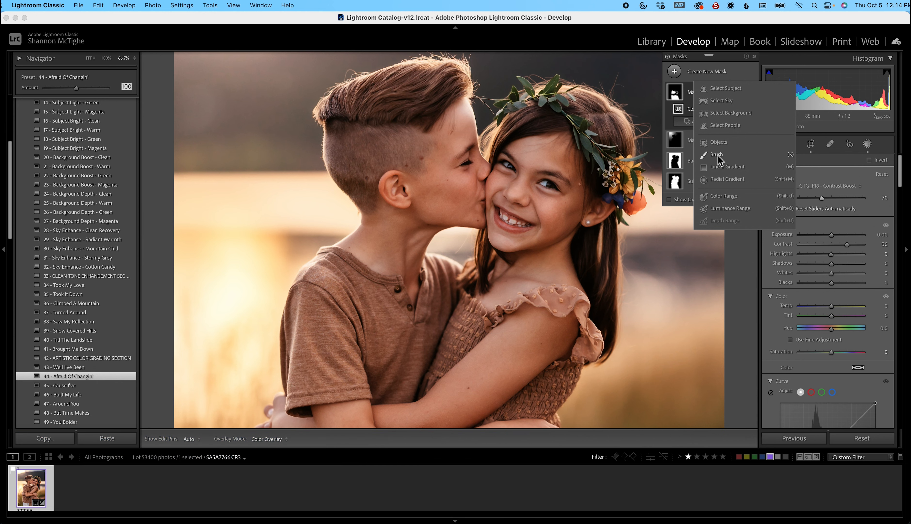
click(727, 126)
click(780, 180)
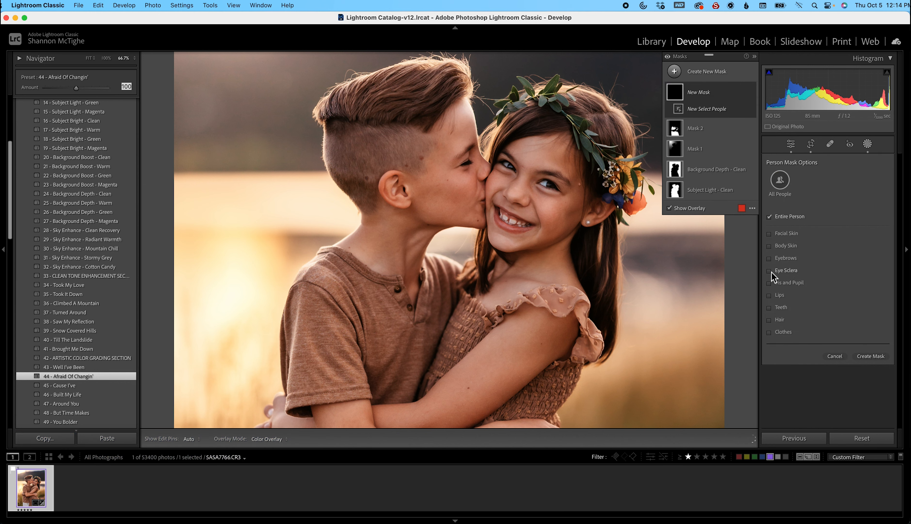
click(769, 283)
click(875, 355)
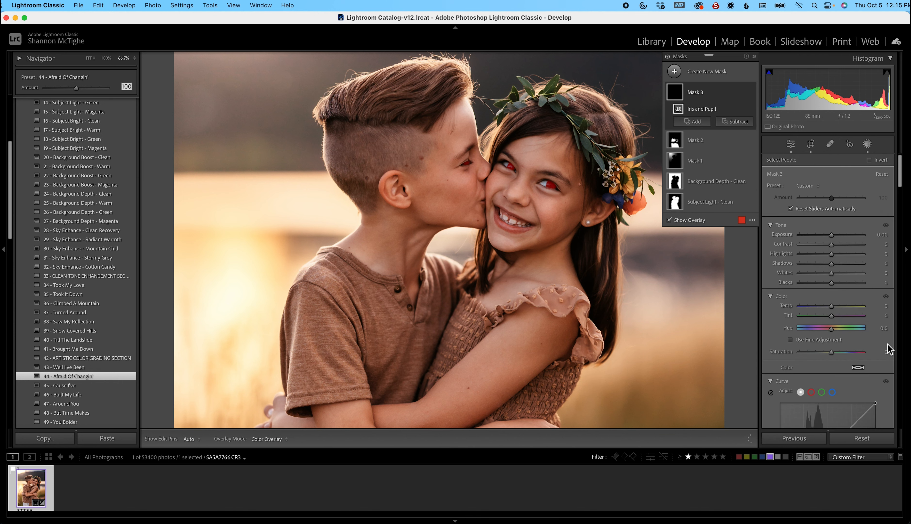
- Apply the _GTG_F02 - Catchlights preset to the iris and pupil mask and compare the eyes with the mask hidden and shown
click(806, 186)
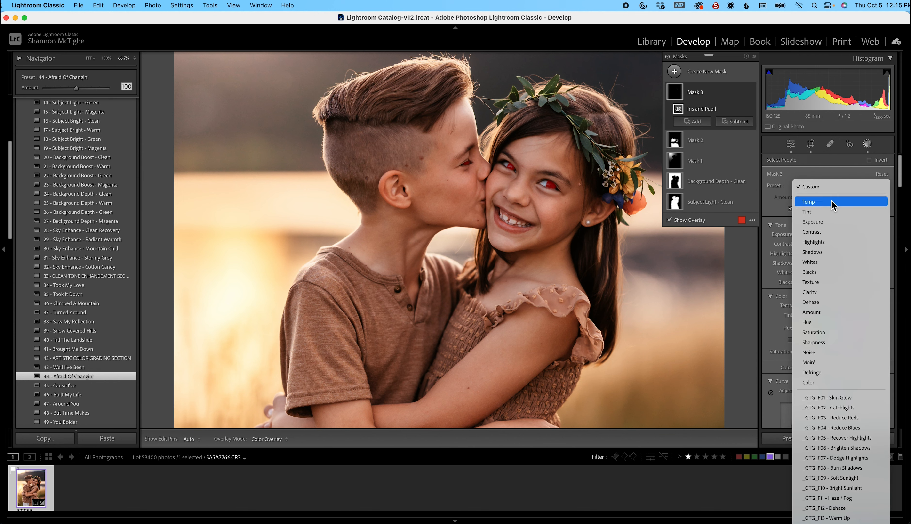
click(837, 409)
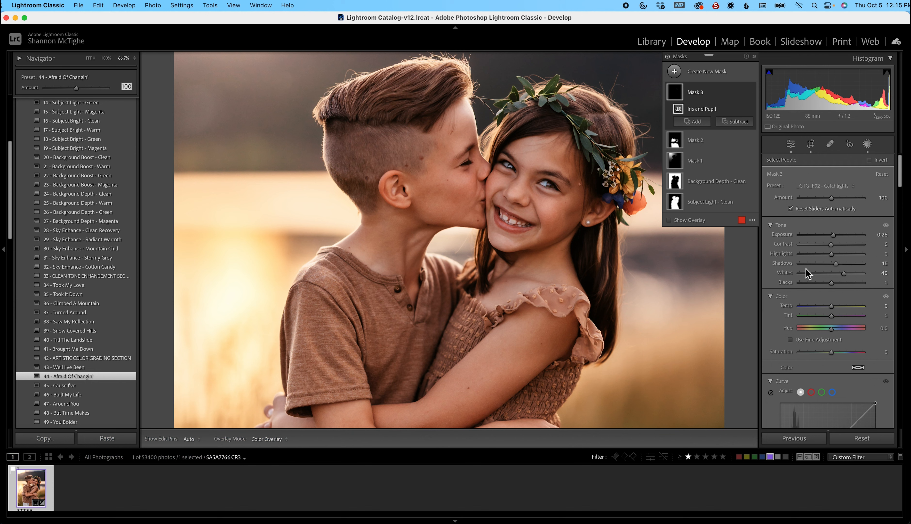
click(751, 92)
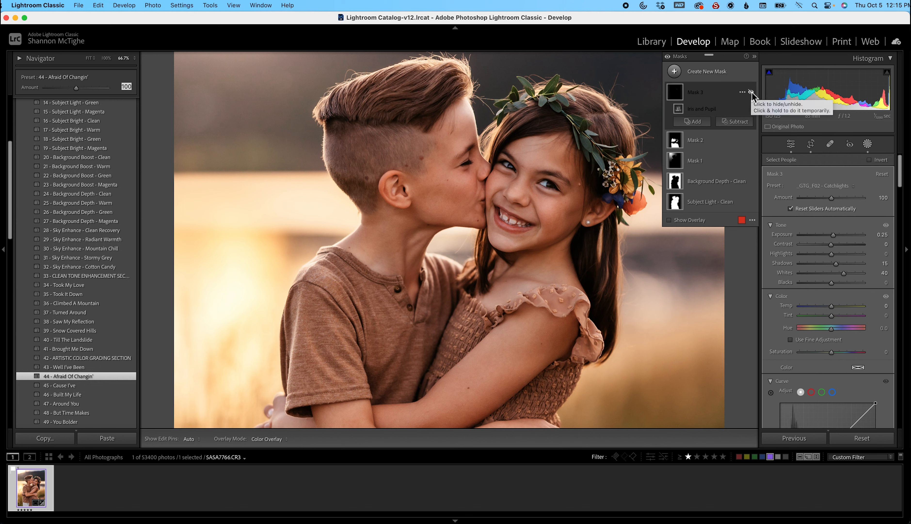
click(752, 93)
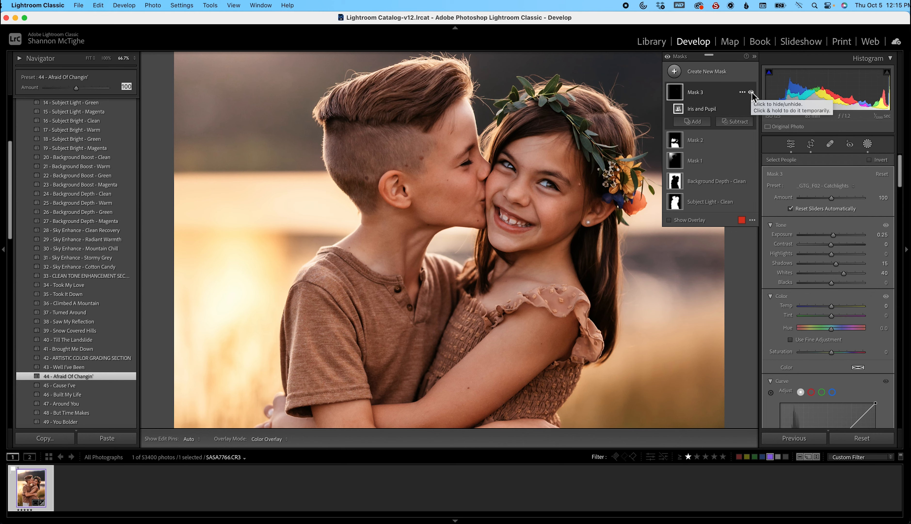
- Set the amount of the Catchlights preset on the iris and pupil mask to 77
key(super+minus)
key(super+minus)
key(super+minus)
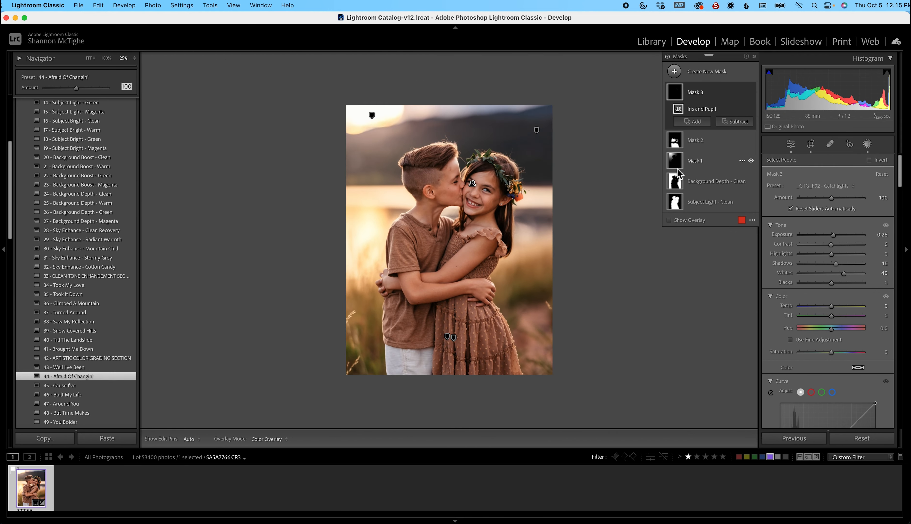
mouse_move(677, 170)
key(super+equal)
drag(831, 197, 824, 197)
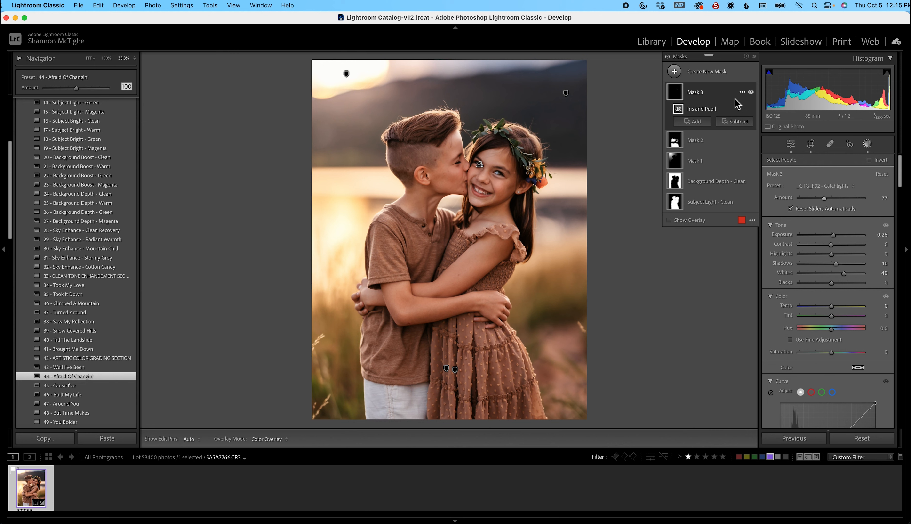
- Create a single people mask covering the facial skin and body skin of all people
click(710, 72)
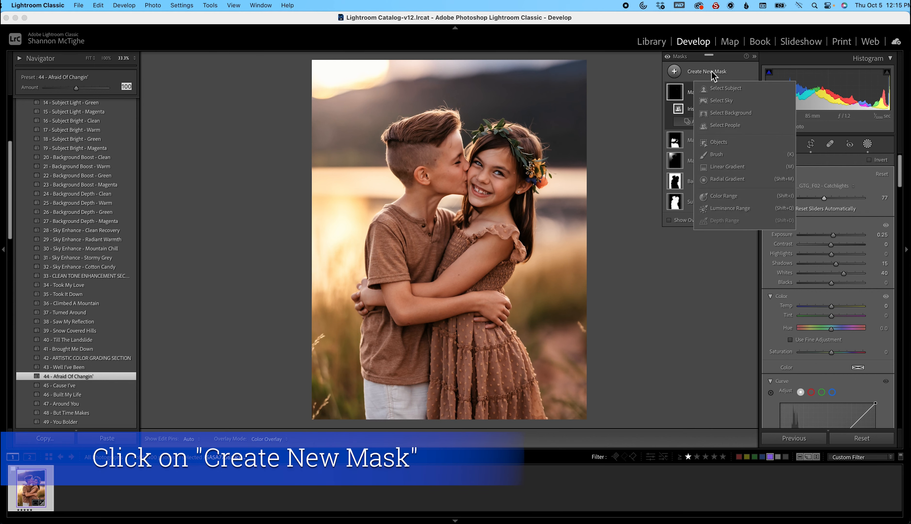
click(720, 127)
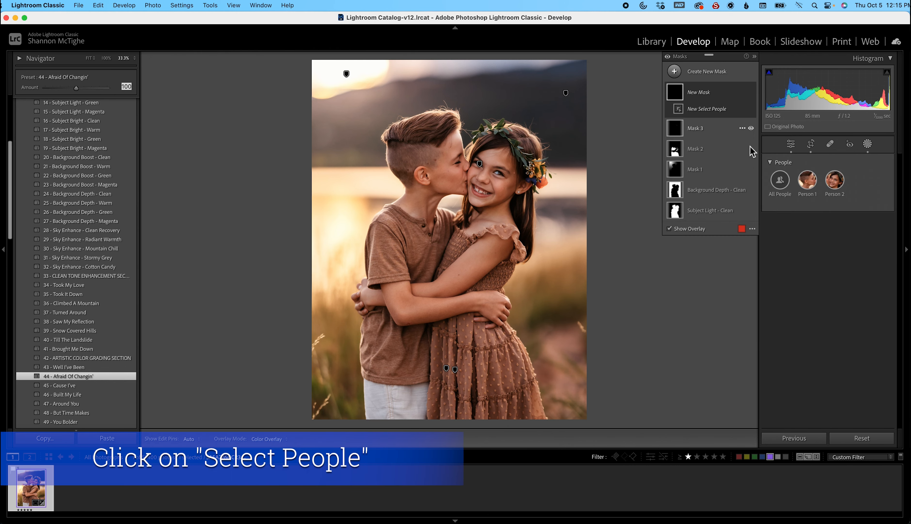
click(780, 179)
click(778, 246)
click(769, 233)
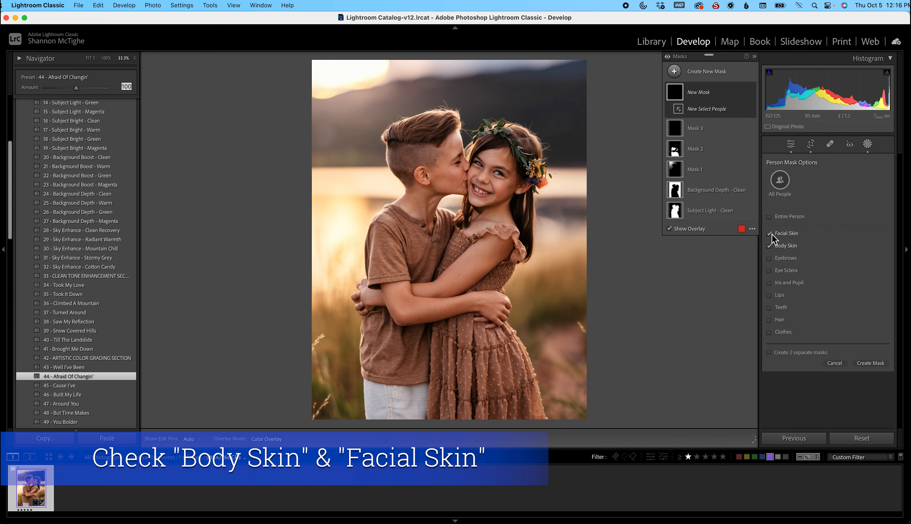
key(Return)
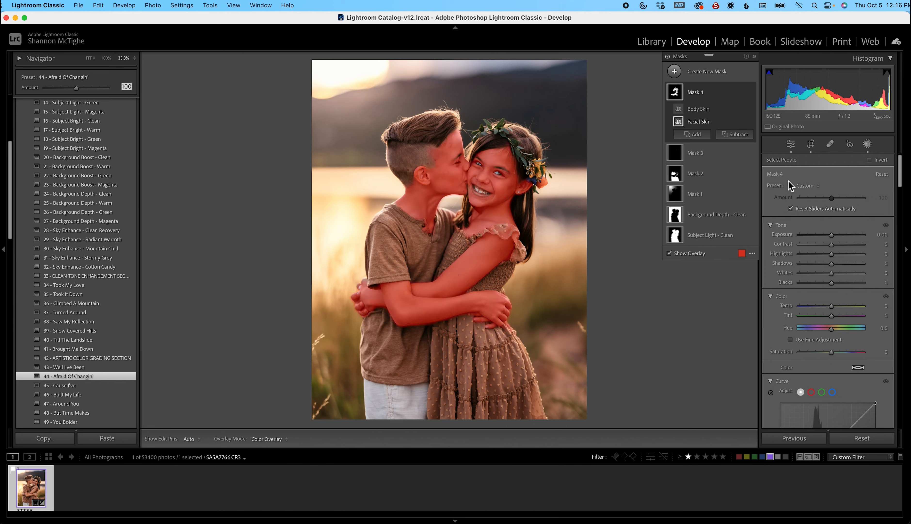
- Apply the _GTG_F01 - Skin Glow preset to the skin mask at an amount of 30 and compare the mask hidden and shown
click(807, 191)
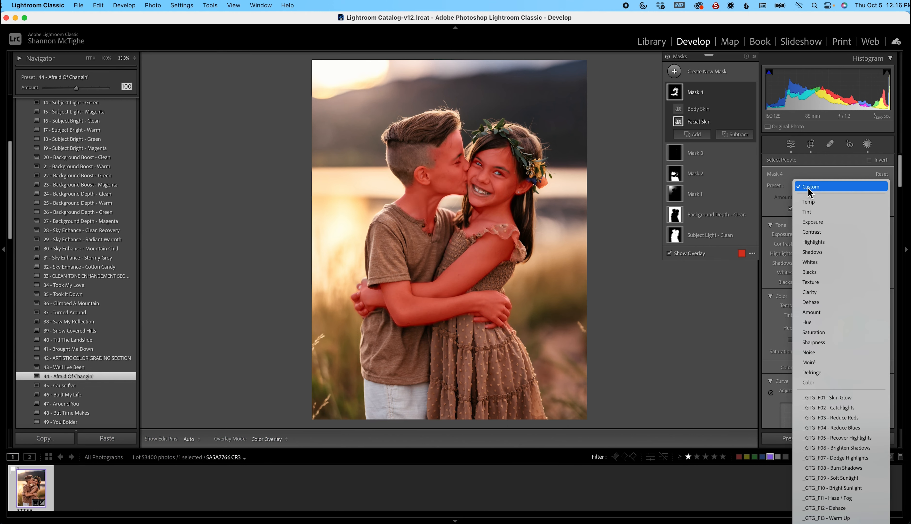
click(831, 397)
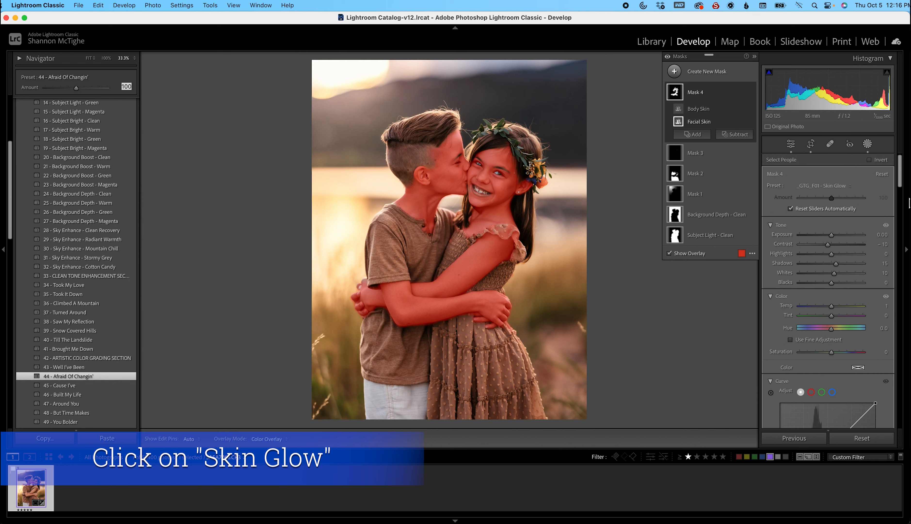
key(o)
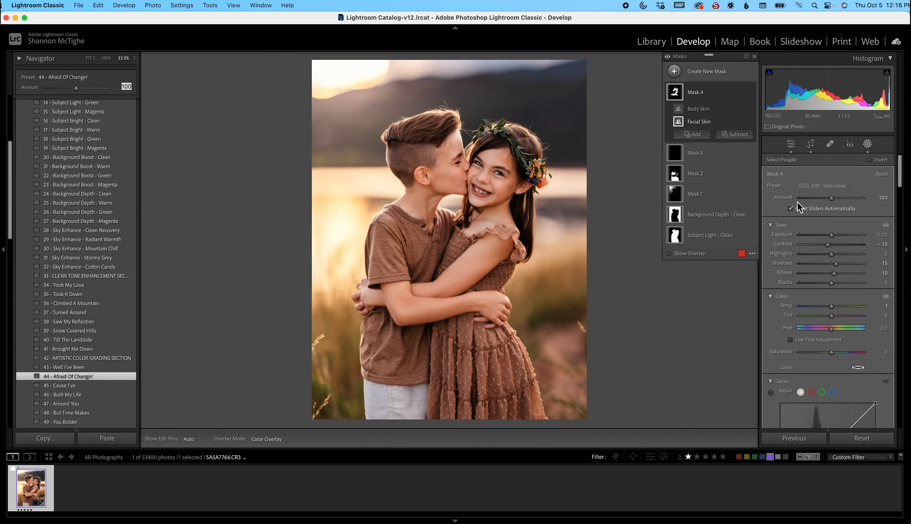
click(808, 198)
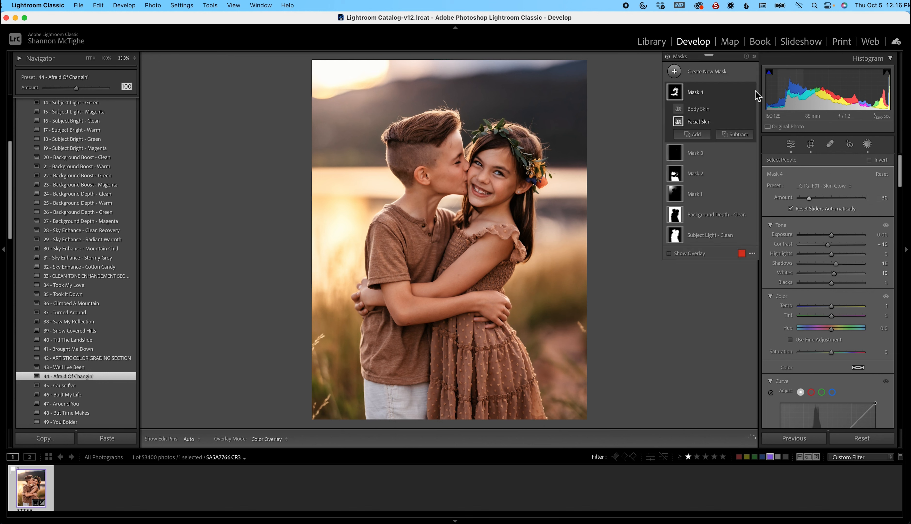
click(751, 93)
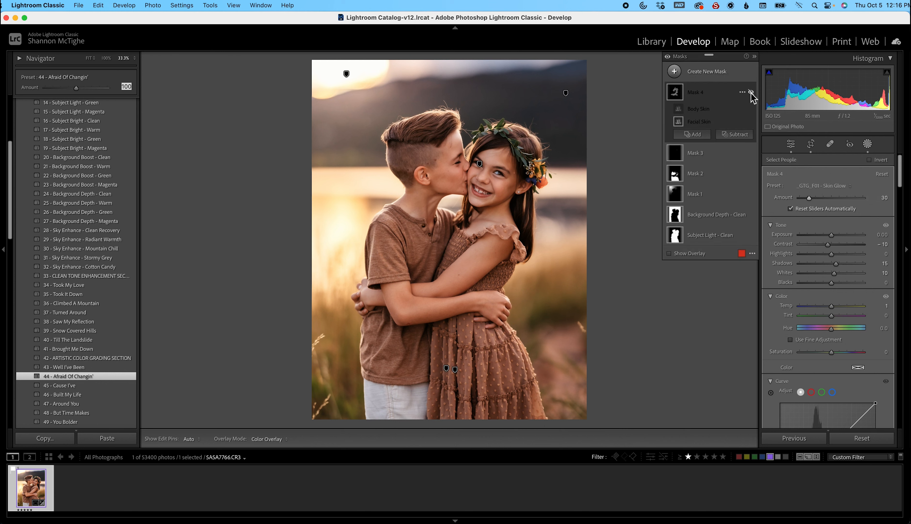
click(750, 93)
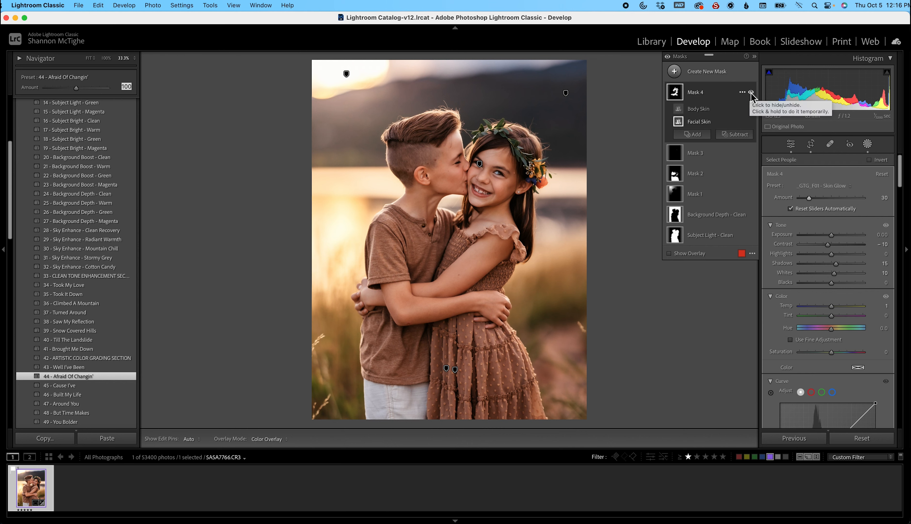
- Add a slightly tilted linear gradient mask running from beyond the photo's right edge inward to the boy's head
click(709, 72)
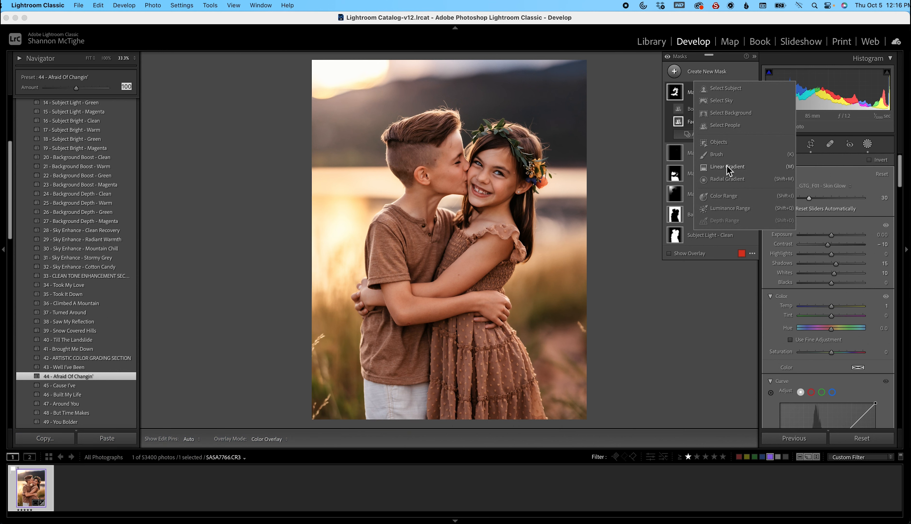
click(733, 167)
drag(642, 104, 438, 153)
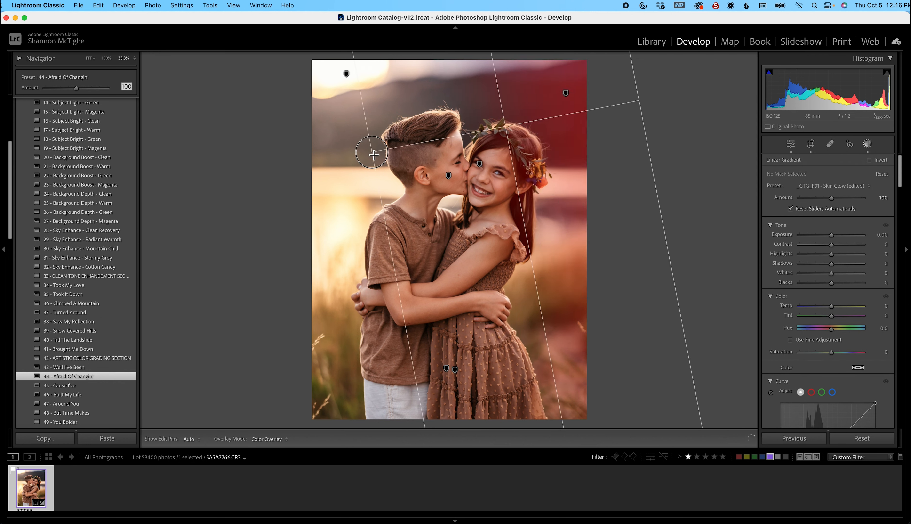
drag(374, 155, 373, 153)
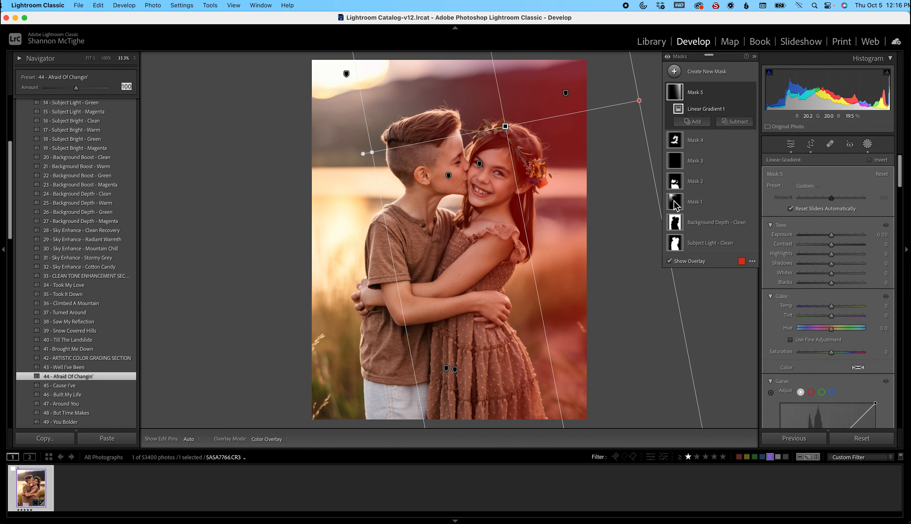
- Apply the _GTG_F08 - Burn Shadows preset to the linear gradient mask and compare the photo with the mask hidden and shown
click(817, 187)
scroll(817, 332, down, 3)
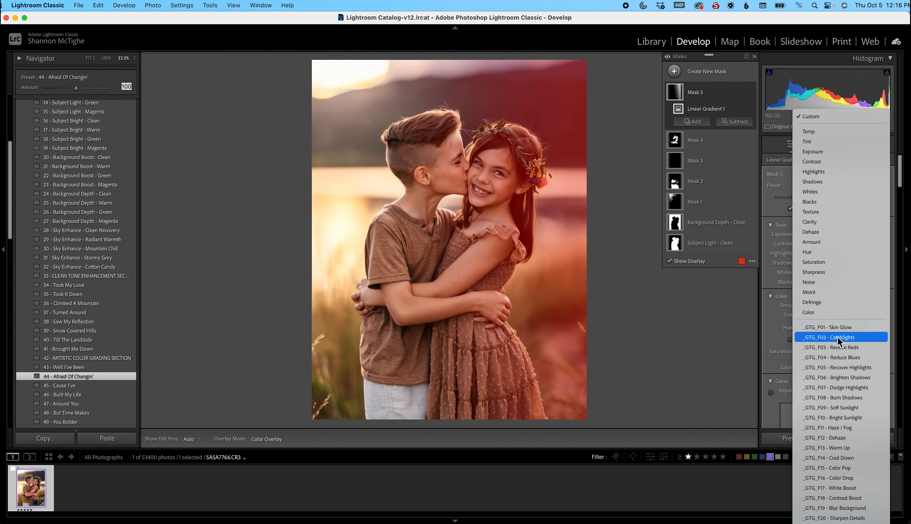
click(847, 398)
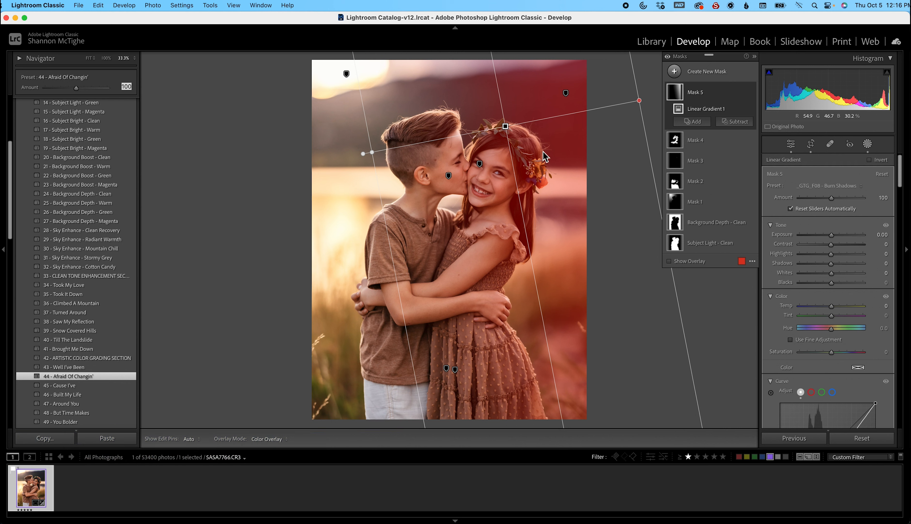
mouse_move(749, 91)
click(752, 93)
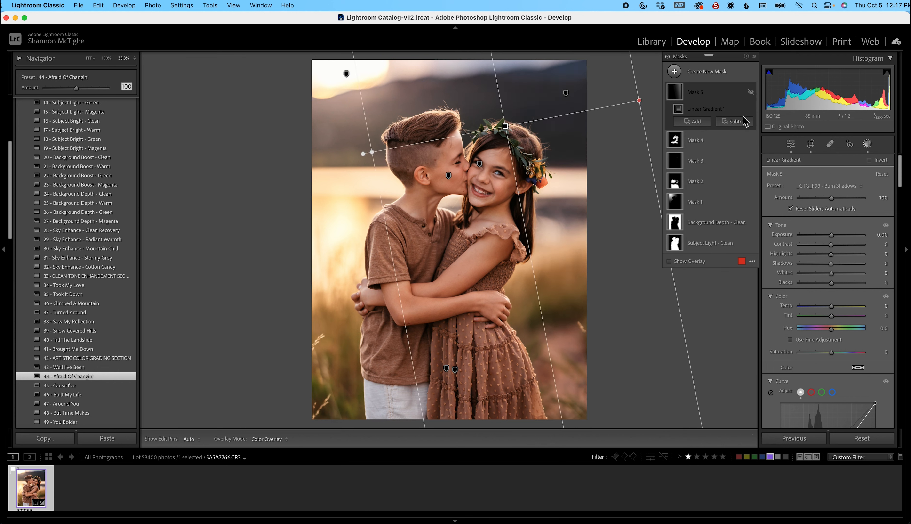
click(752, 93)
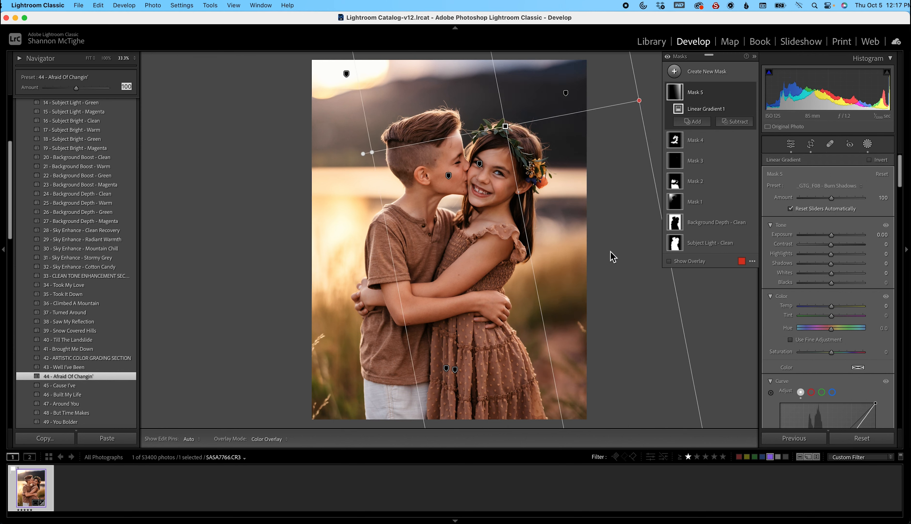
- Subtract the automatically selected subject from the linear gradient mask so the burn leaves out the children
click(741, 123)
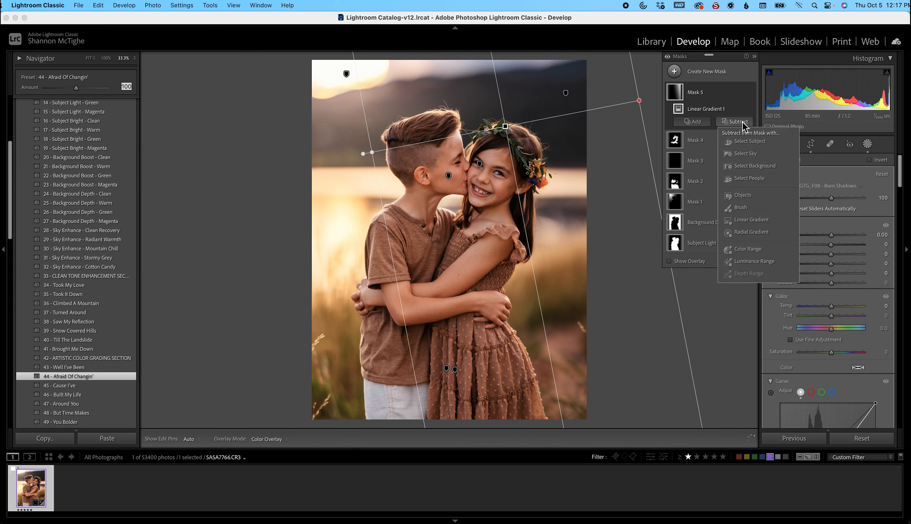
click(747, 141)
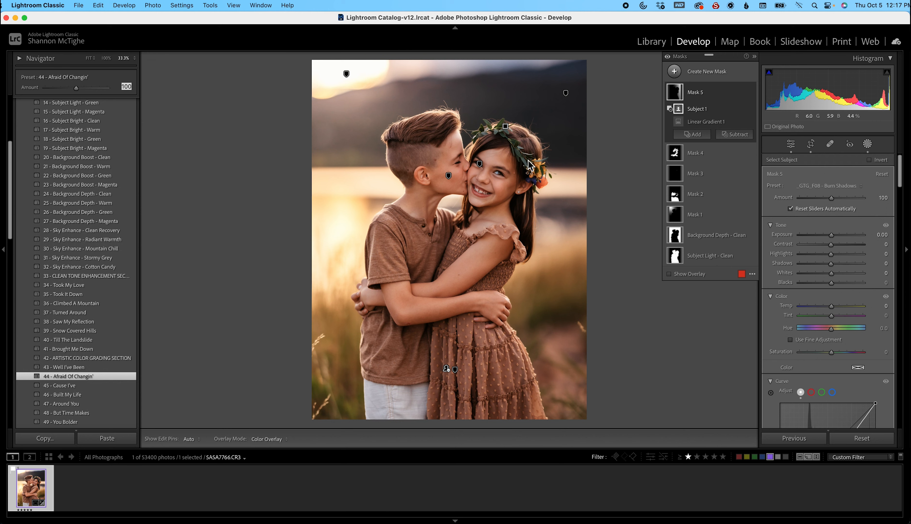
- Create an Objects mask of the girl's flower crown by brushing over it with a brush size of 12
click(710, 74)
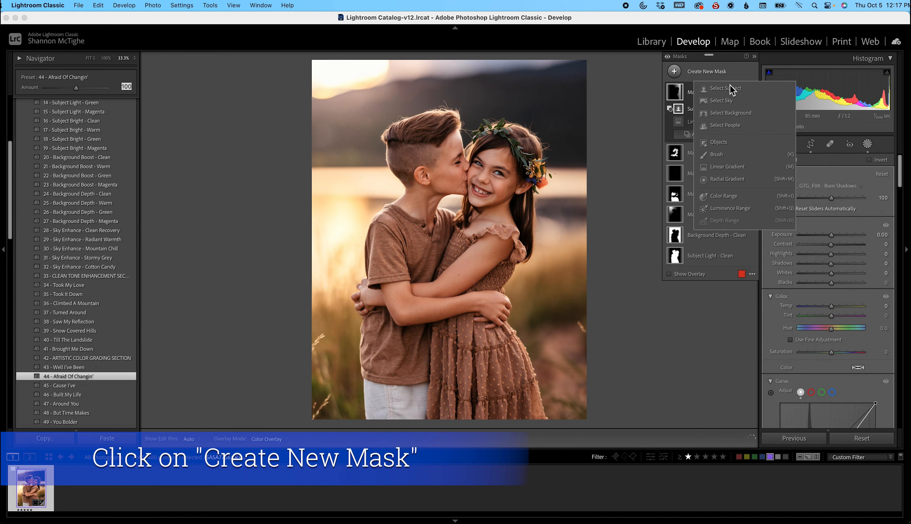
click(717, 142)
scroll(517, 138, down, 4)
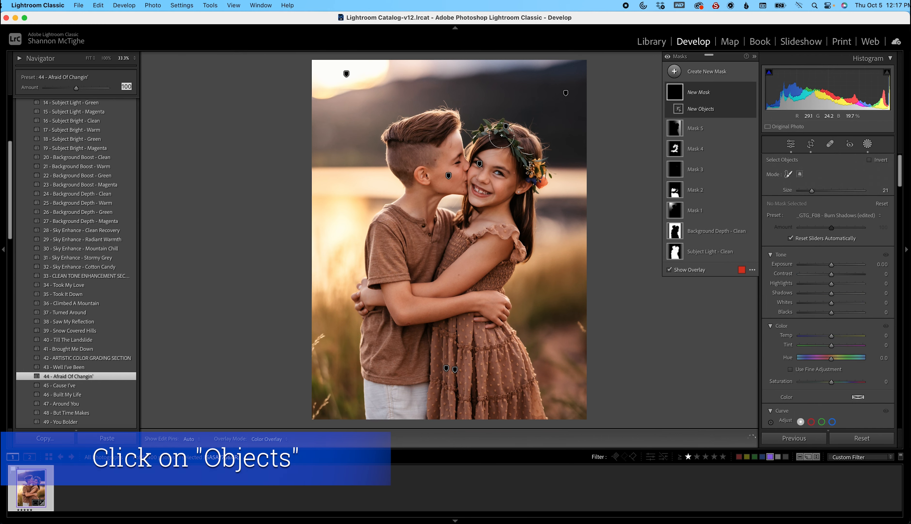
scroll(501, 136, down, 3)
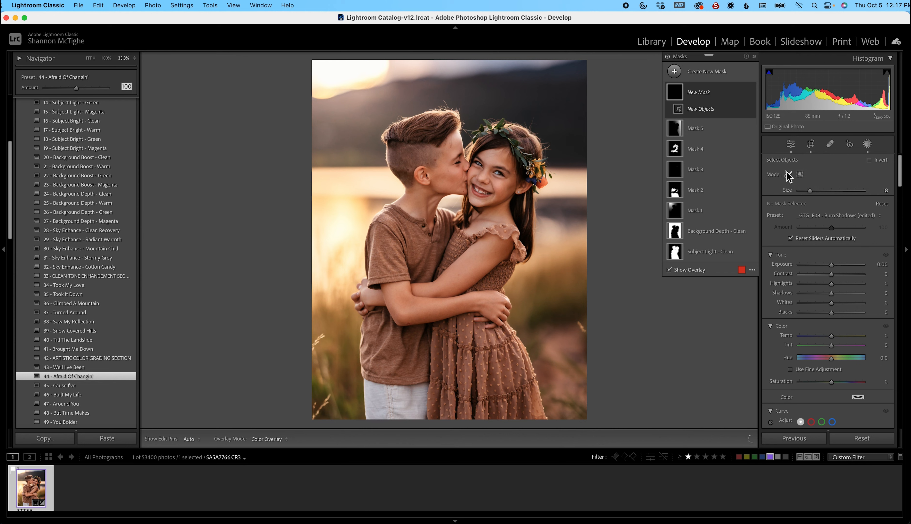
scroll(487, 134, down, 3)
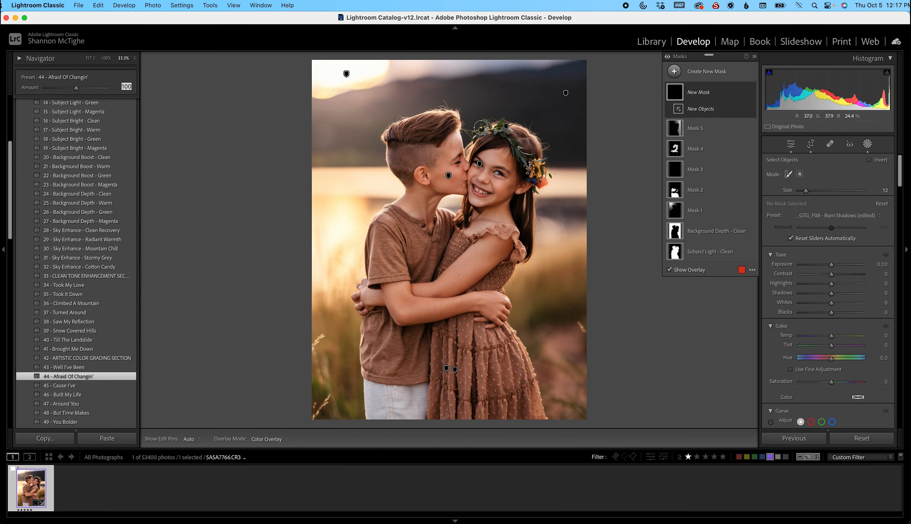
mouse_move(473, 133)
mouse_down()
mouse_move(501, 128)
mouse_move(537, 180)
mouse_move(544, 186)
mouse_up()
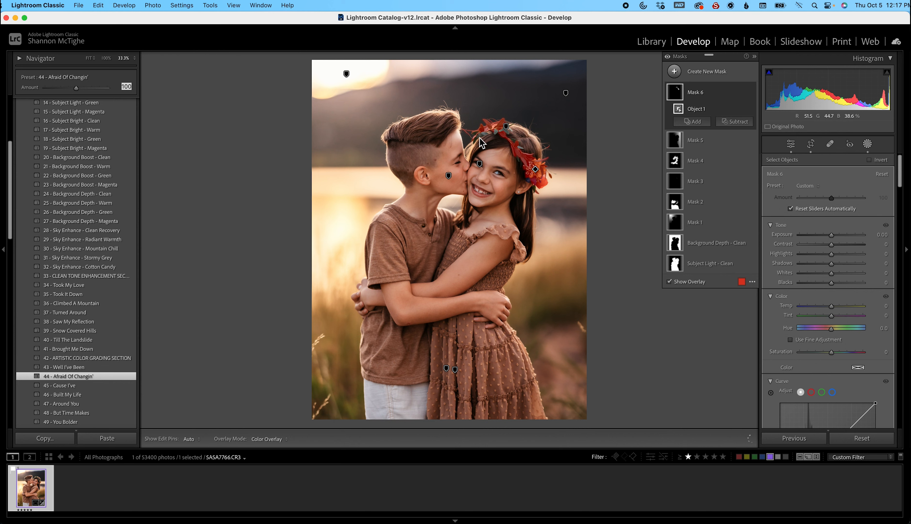
- Add a size 1.0 brush to the flower crown mask, paint in missed parts of the crown, and toggle the edit pins to check coverage
click(693, 124)
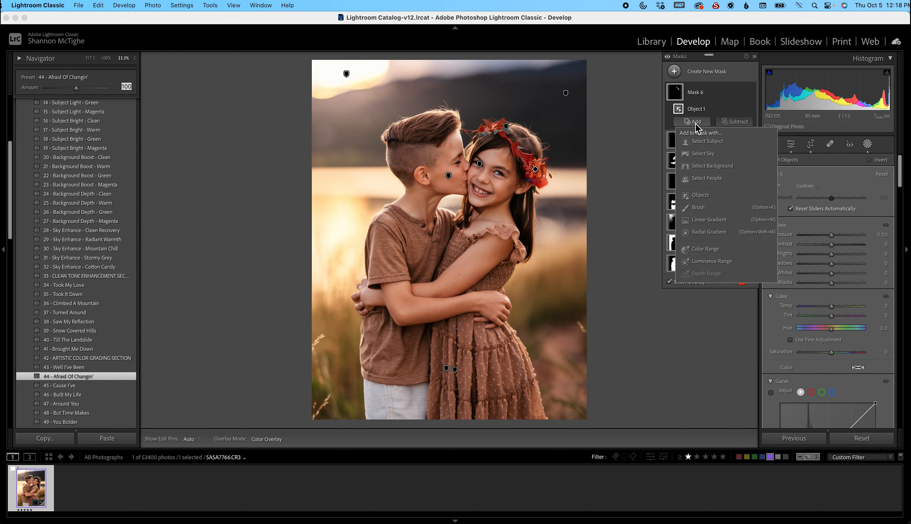
click(702, 205)
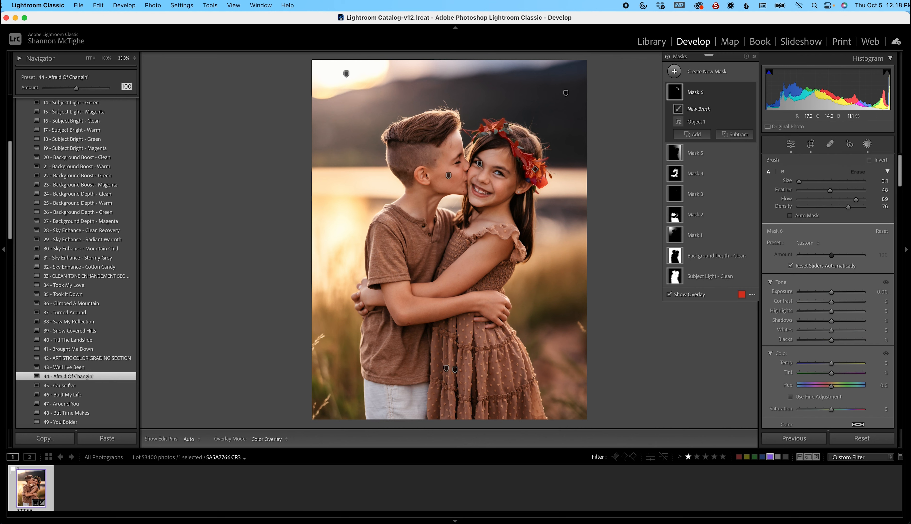
key(h)
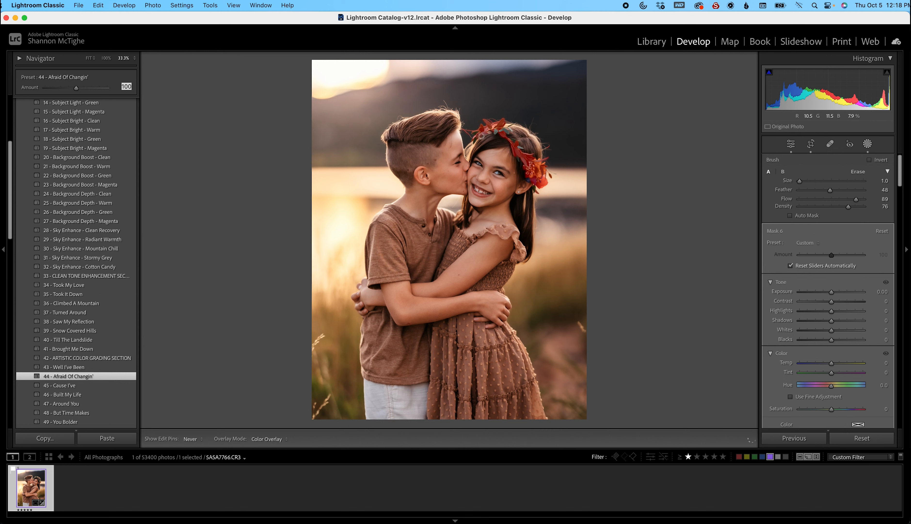
key(h)
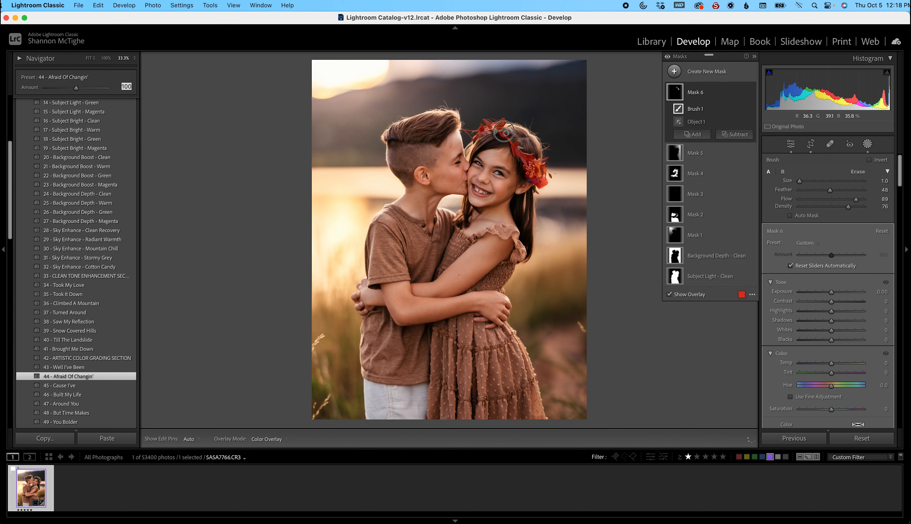
key(h)
key(h)
key(h)
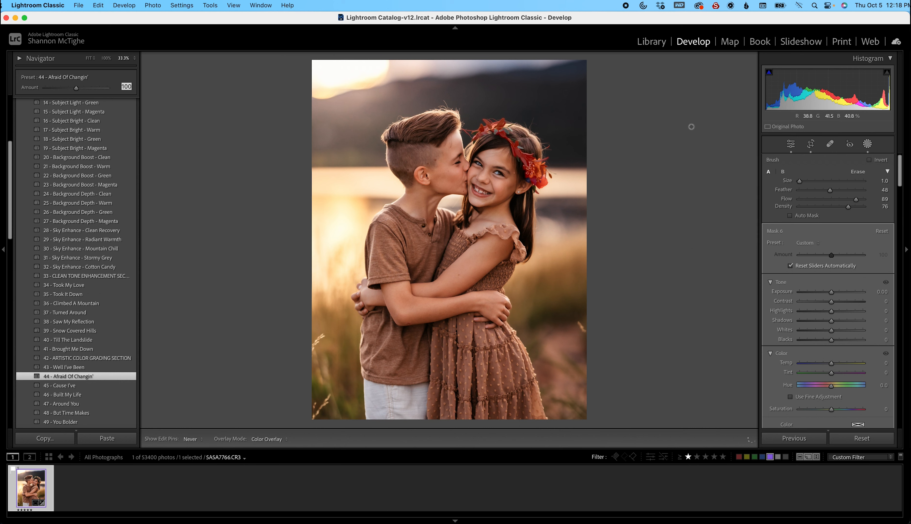
key(h)
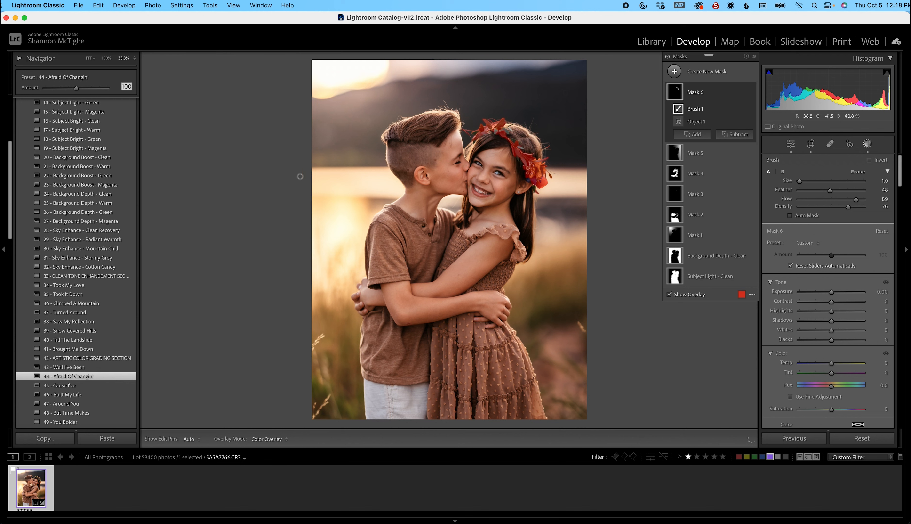
key(h)
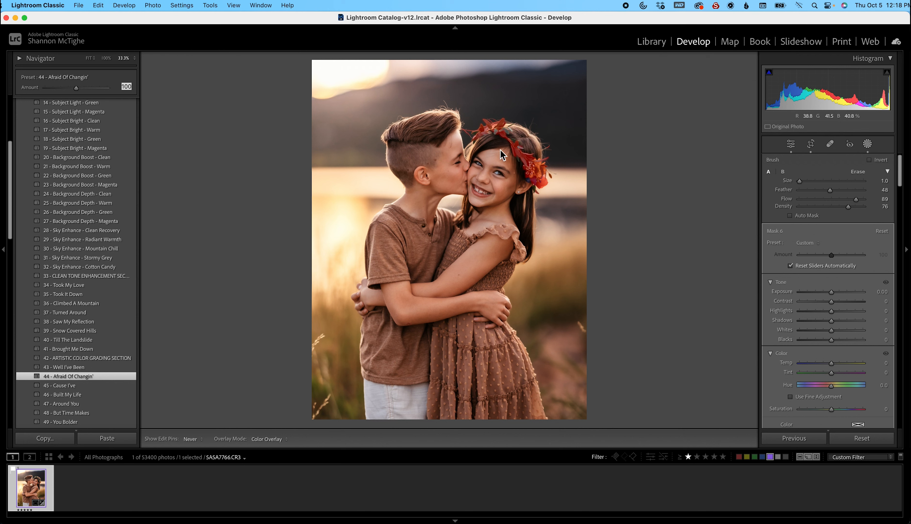
key(h)
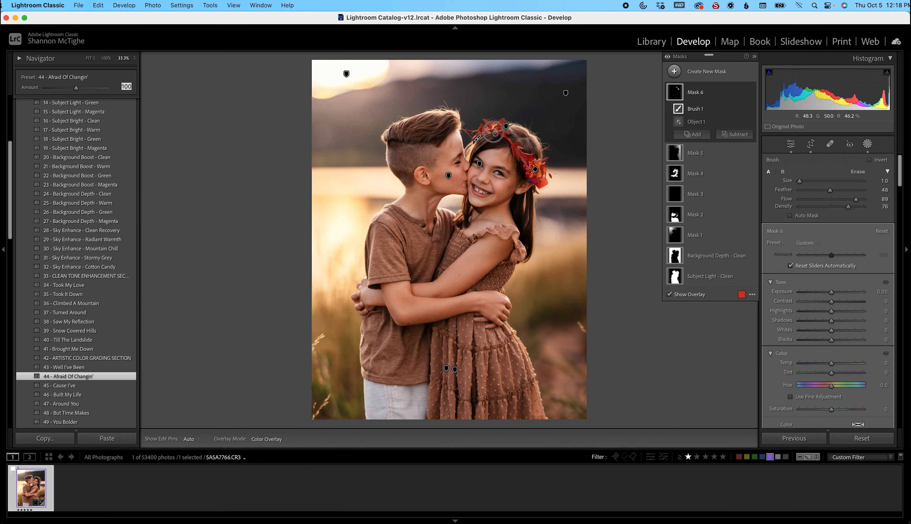
key(h)
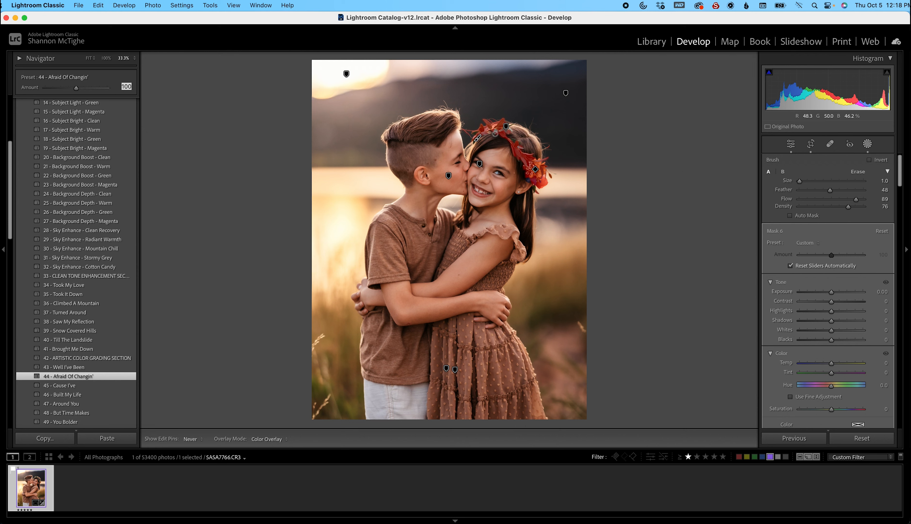
key(h)
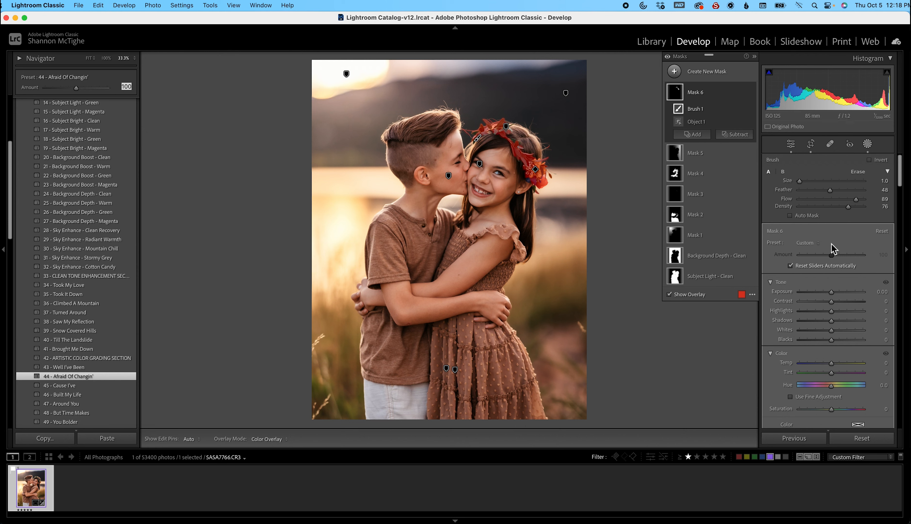
- Apply the _GTG_F15 - Color Pop preset to the flower crown mask and compare the photo with the mask hidden and shown
click(811, 244)
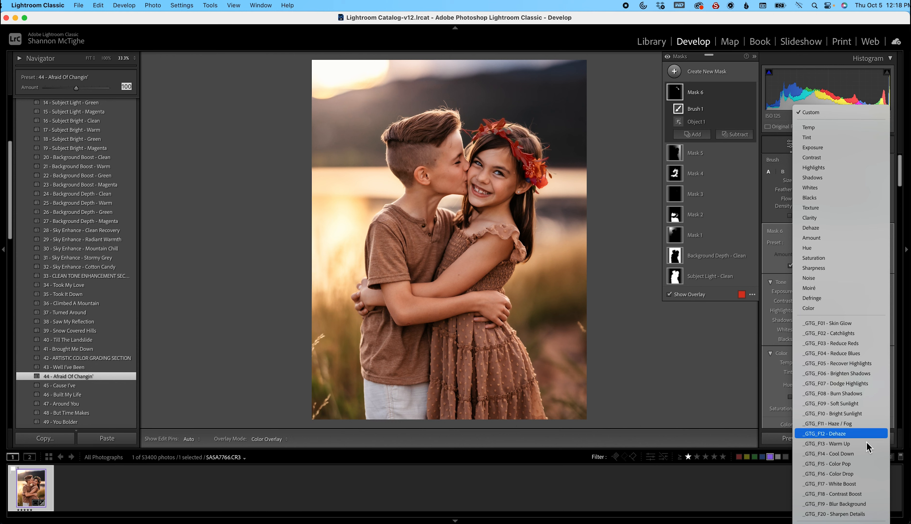
click(859, 464)
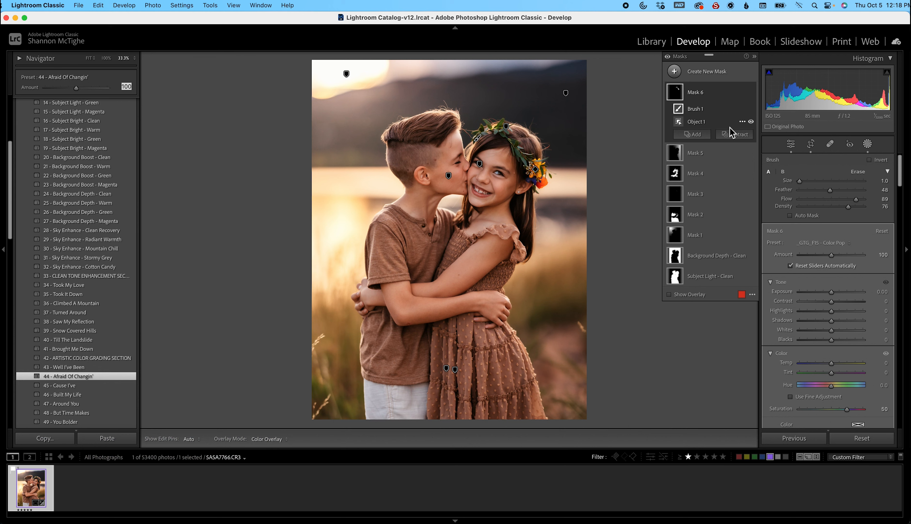
click(751, 93)
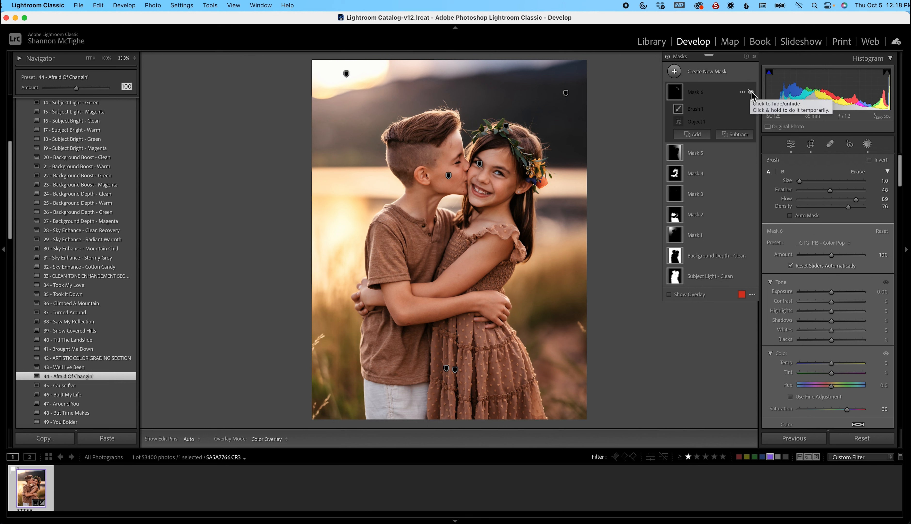
click(752, 93)
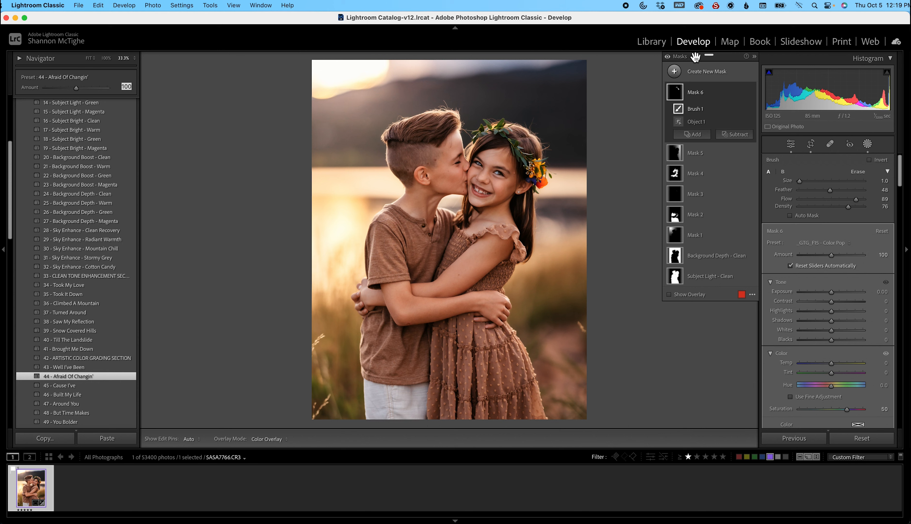
- Create a single people mask covering the eye sclera, iris and pupil, lips, and clothes of all people
click(716, 73)
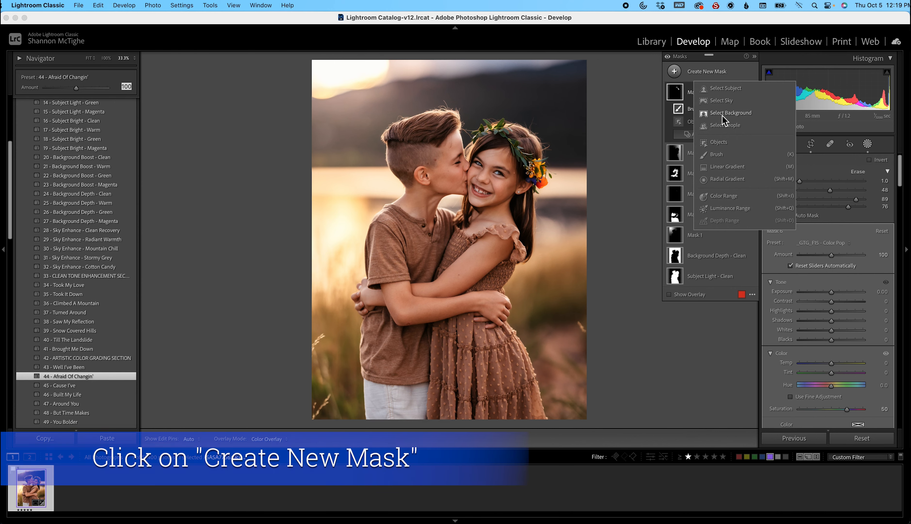
click(725, 125)
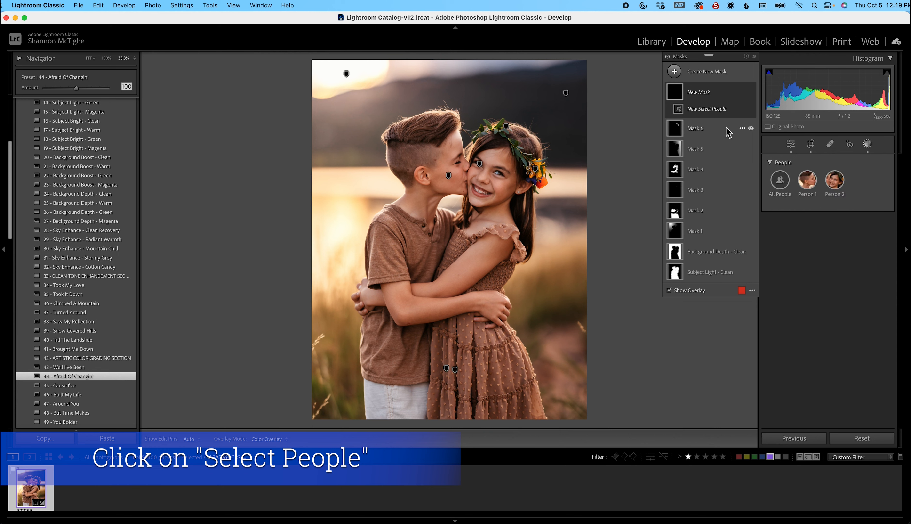
click(783, 185)
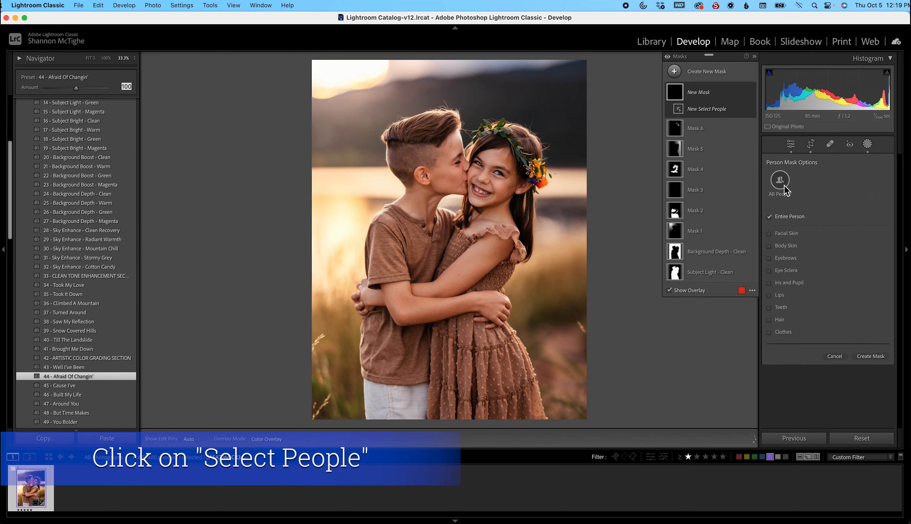
click(769, 271)
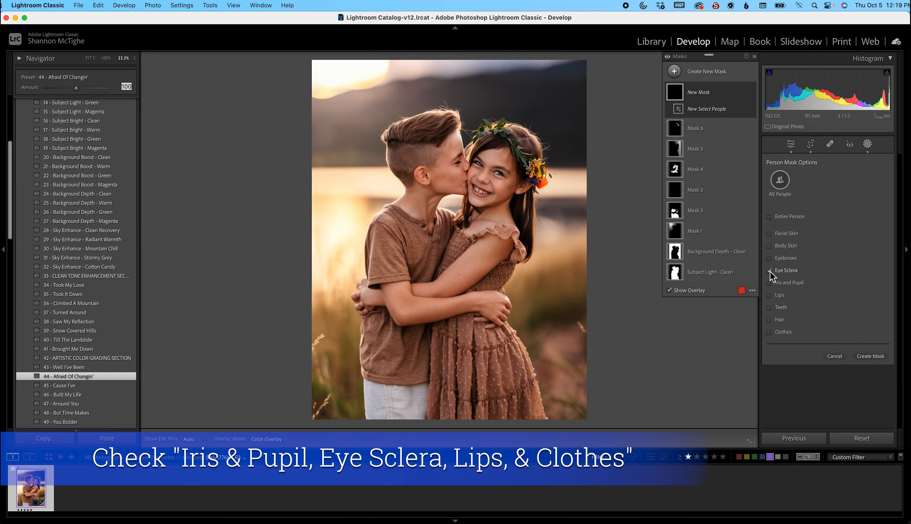
click(769, 283)
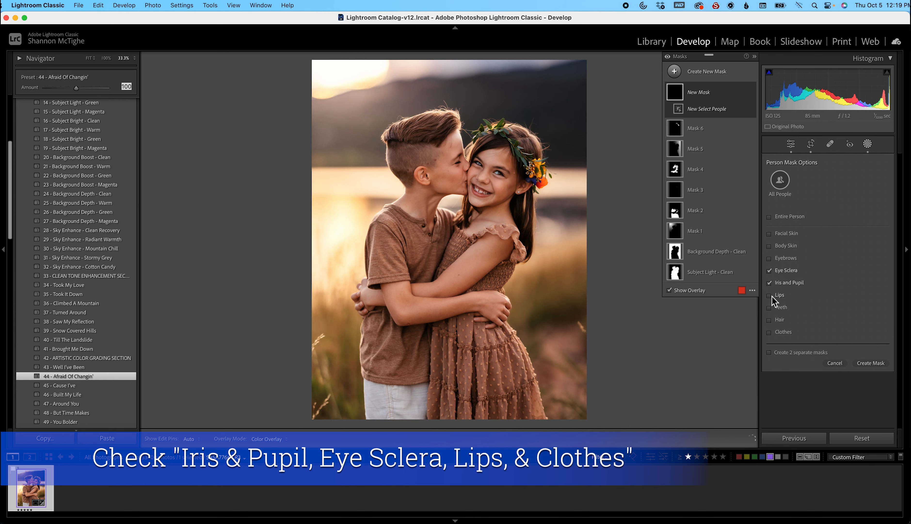
click(769, 332)
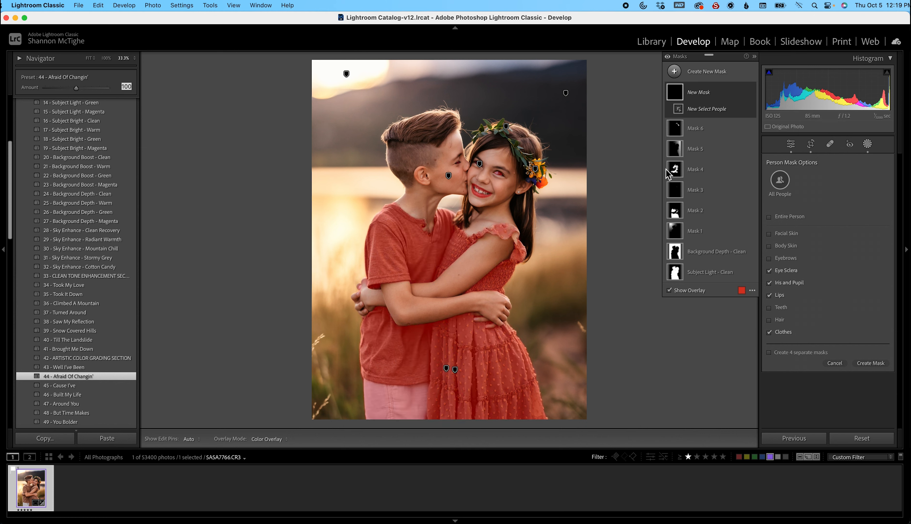
click(876, 365)
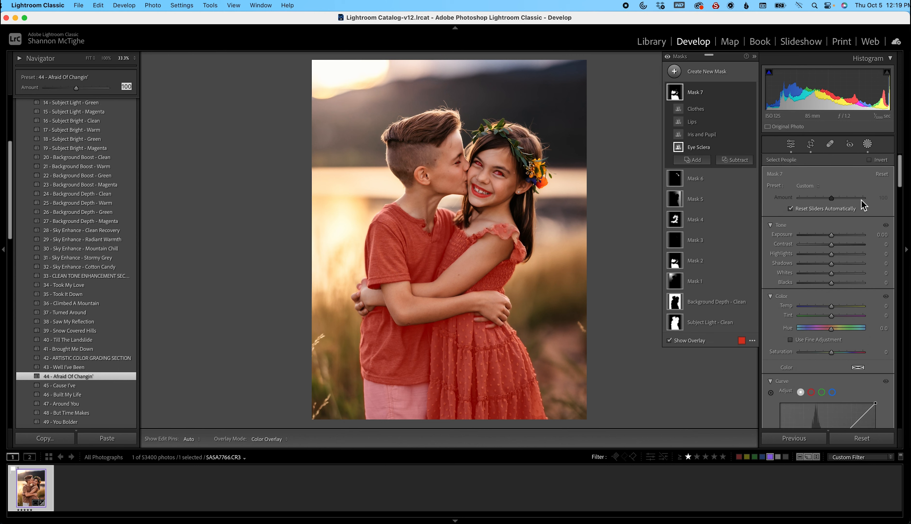
- Apply the _GTG_F20 - Sharpen Details preset to the eyes, lips and clothes mask and compare the photo with all masks hidden and shown
click(807, 185)
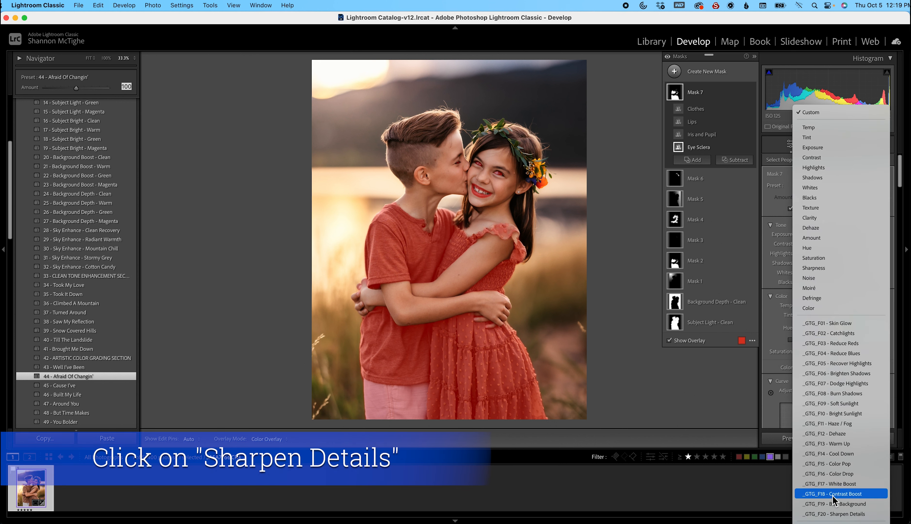
click(833, 514)
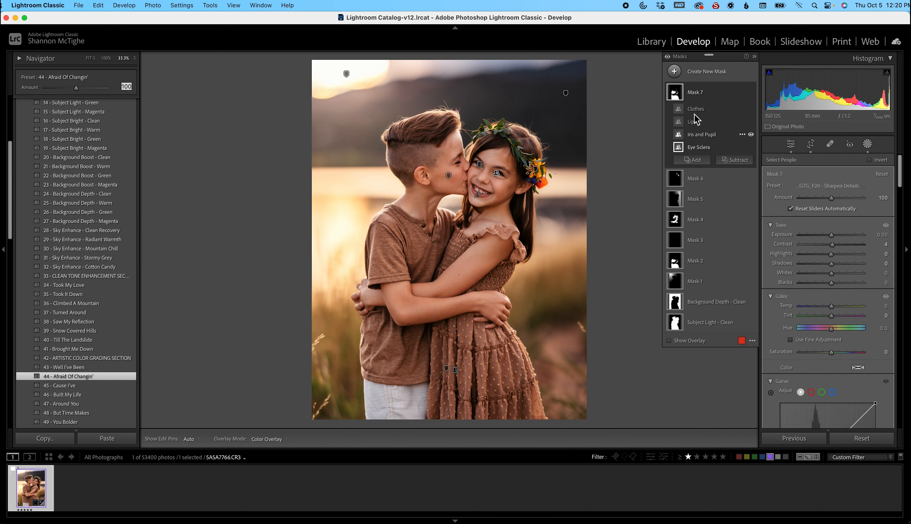
click(668, 57)
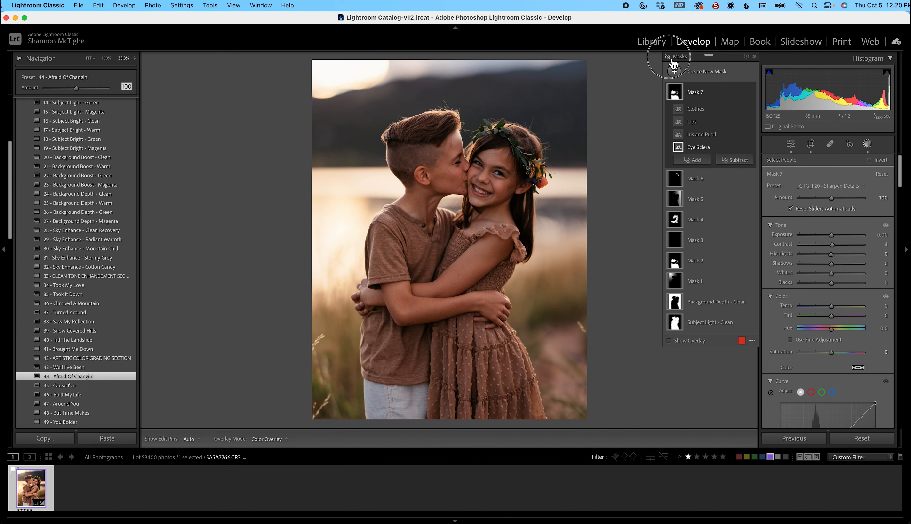
click(669, 57)
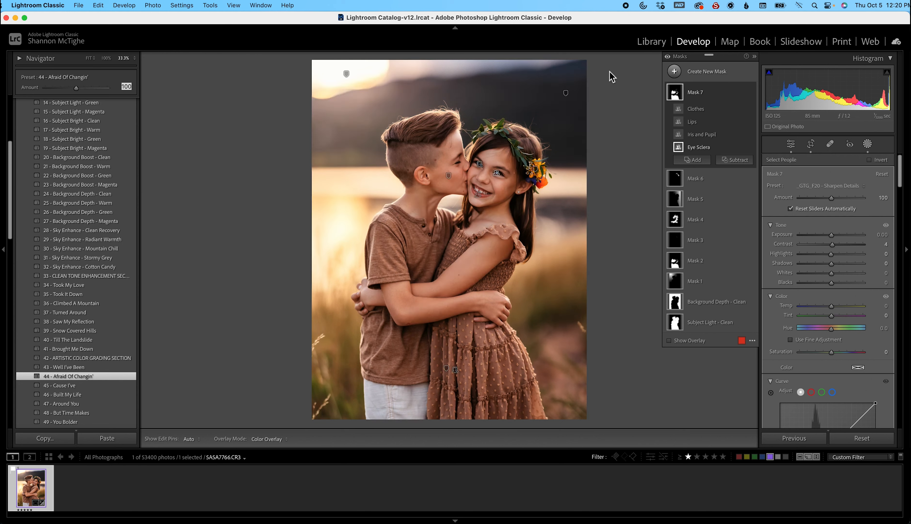
click(669, 57)
click(669, 57)
click(842, 186)
scroll(847, 178, up, 5)
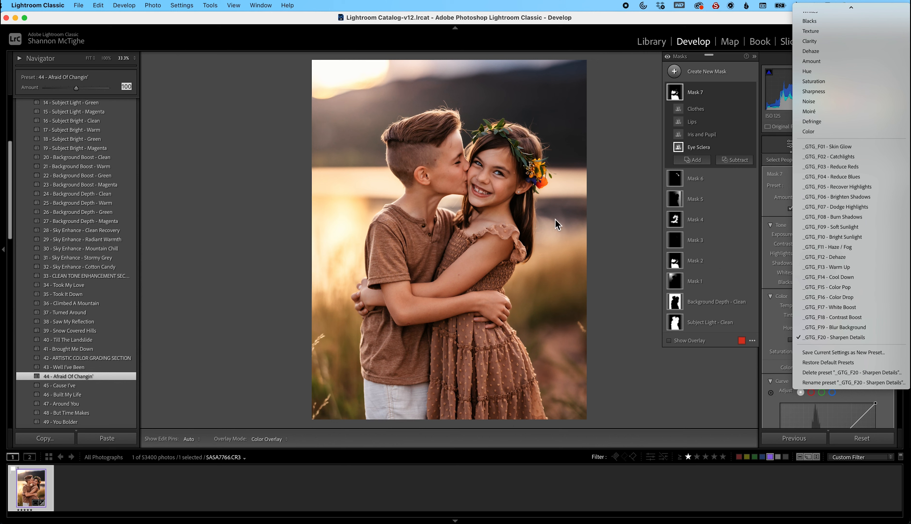
click(508, 339)
- Leave masking and show the photo in a side-by-side before and after comparison
click(867, 143)
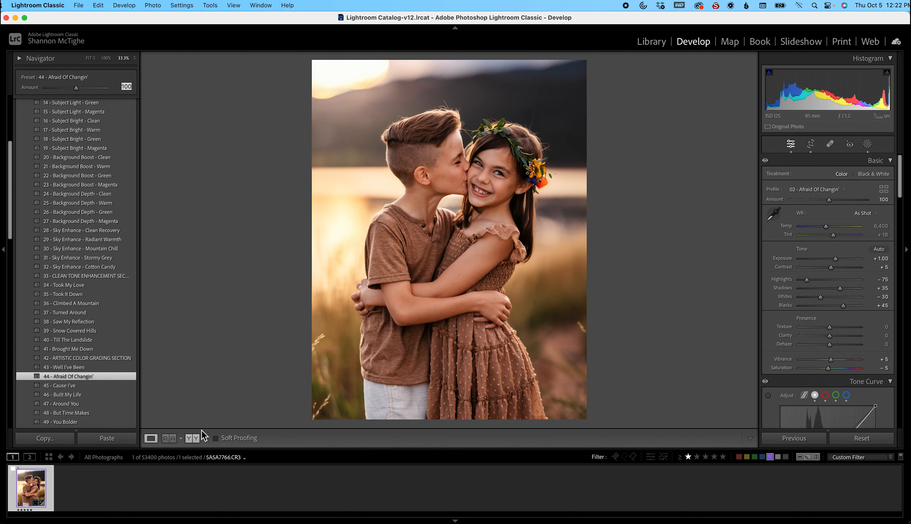
click(196, 438)
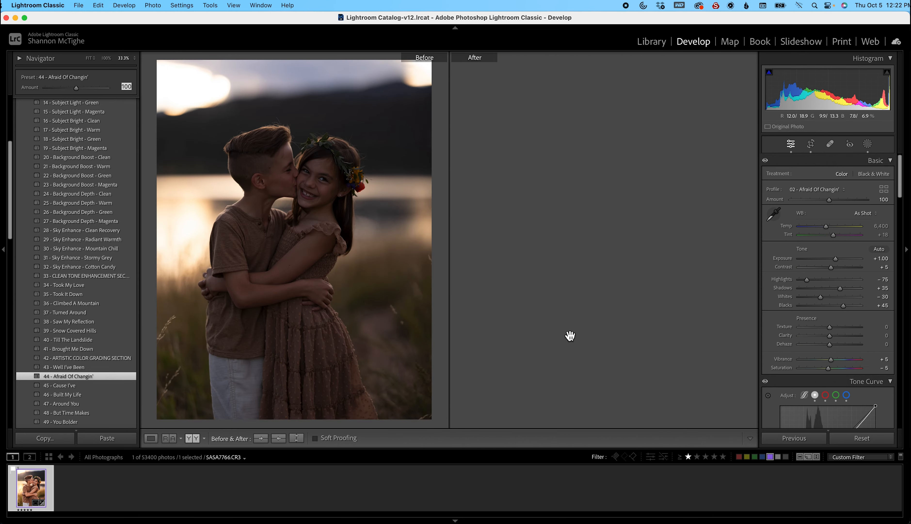